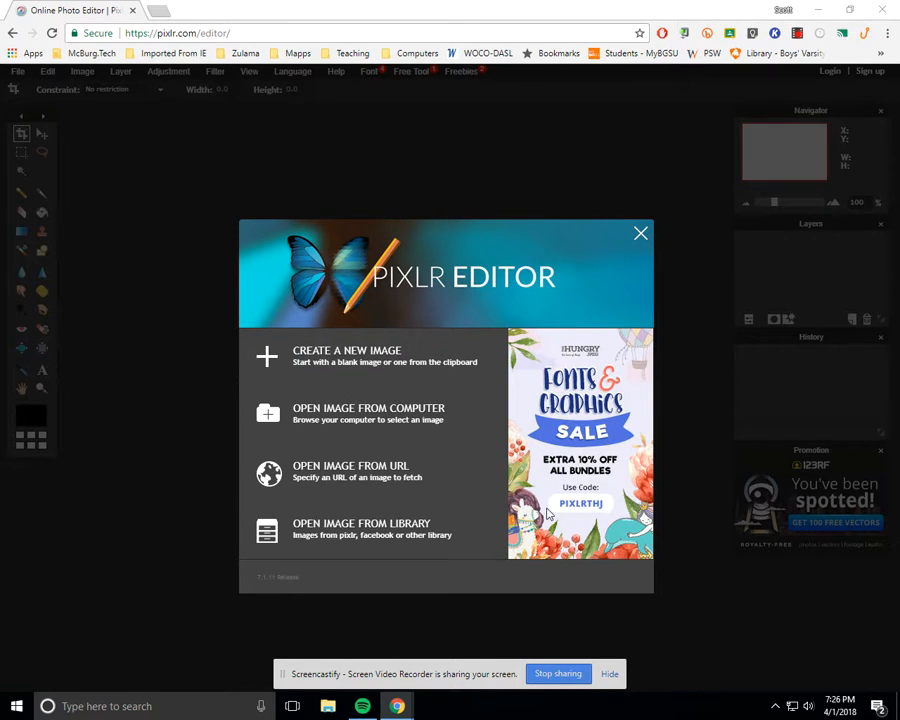
Create a new blank 600 x 600 px image with a transparent background.
left_click(380, 370)
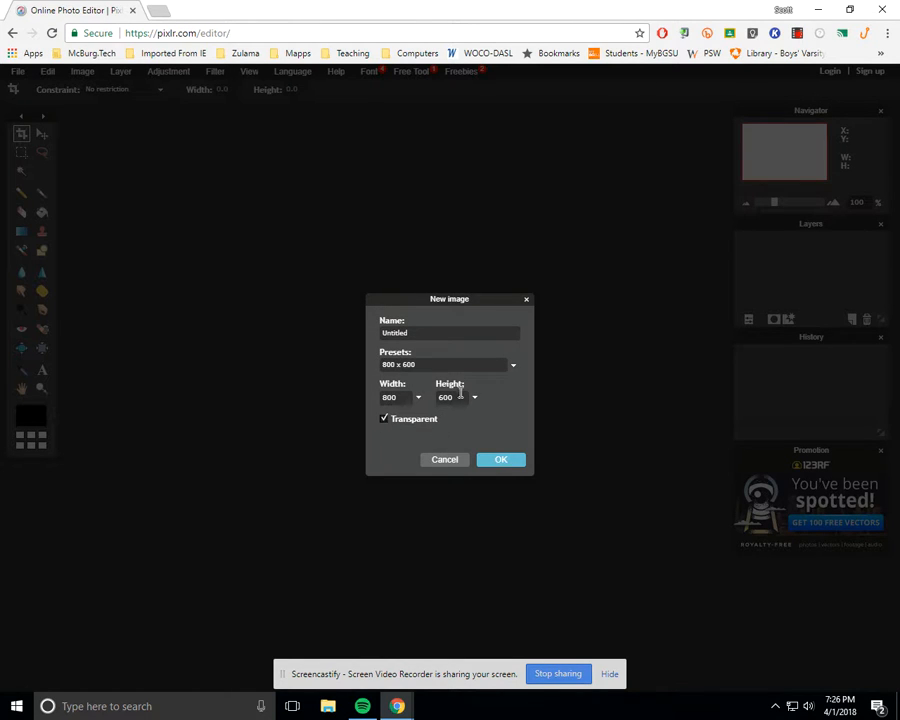
left_click(381, 398)
key("Delete")
type("6")
left_click(499, 460)
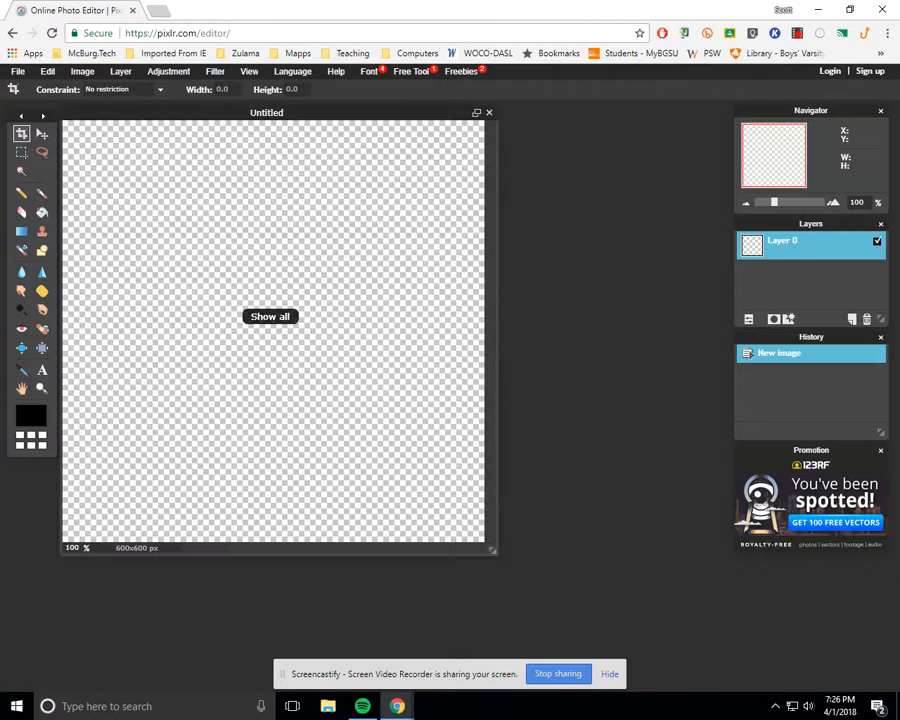
Add a text layer containing a capital "W" near the canvas center and set its font to Algerian.
left_click(42, 371)
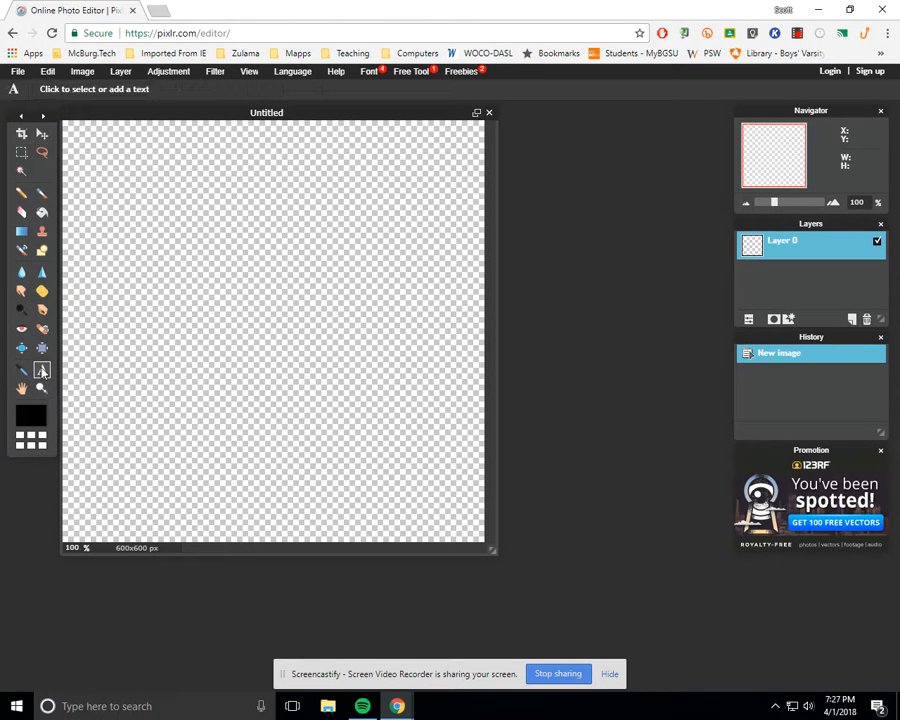
left_click(195, 280)
left_click(242, 368)
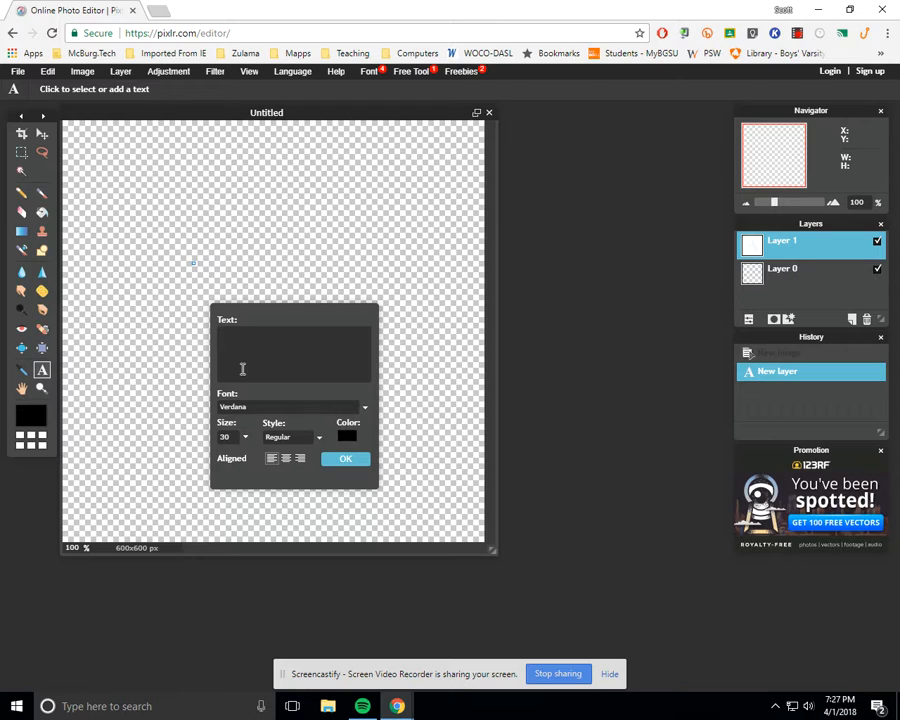
type("W")
left_click(344, 408)
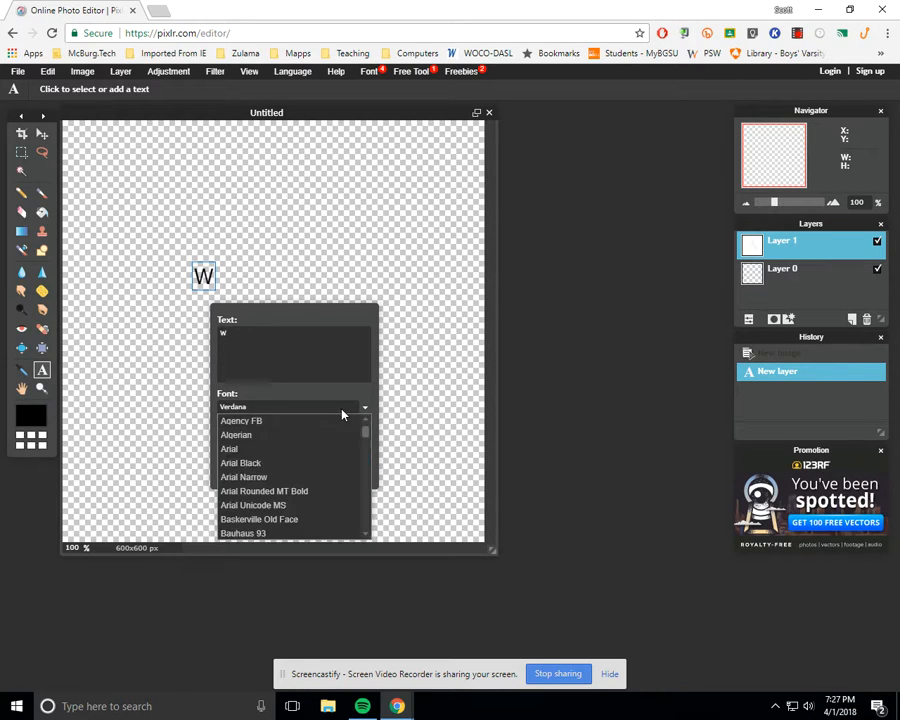
left_click(295, 434)
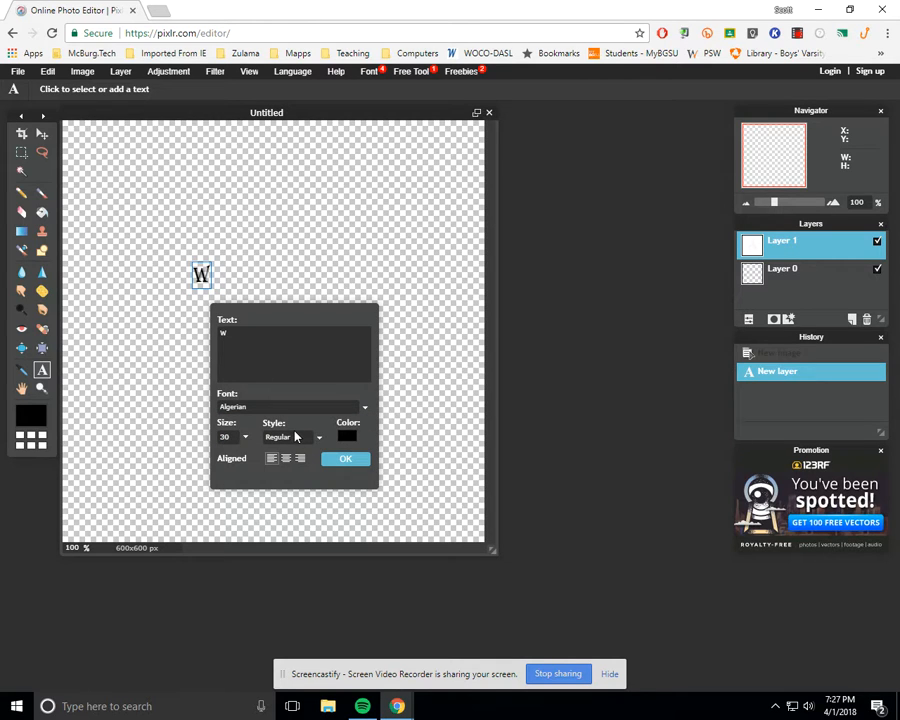
Set the W's text size to 661 and its style to Bold.
left_click(244, 437)
left_click_drag(181, 456, 210, 467)
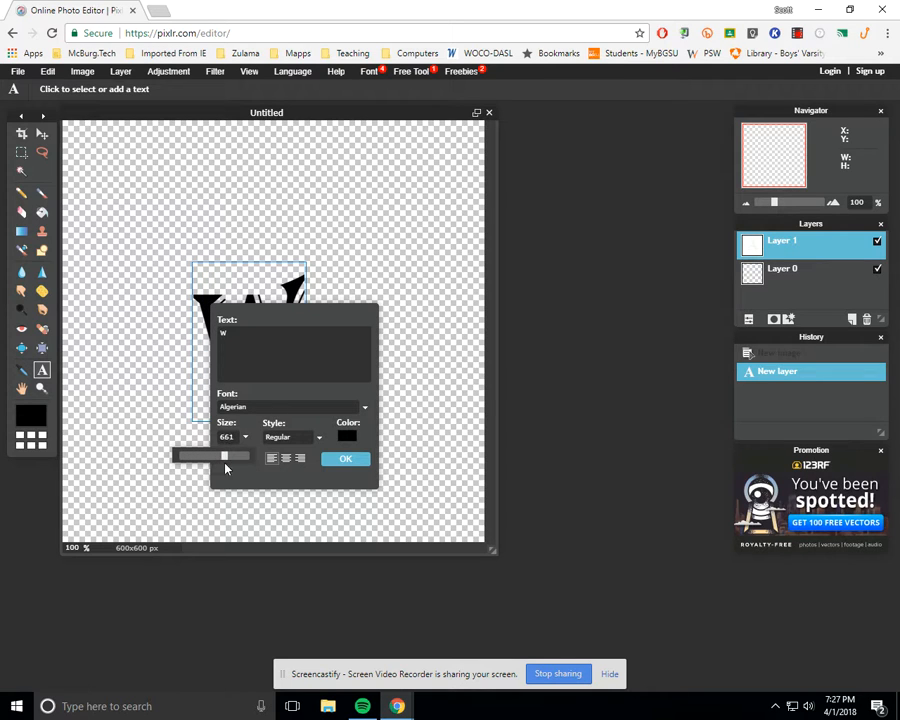
left_click(312, 437)
left_click(280, 465)
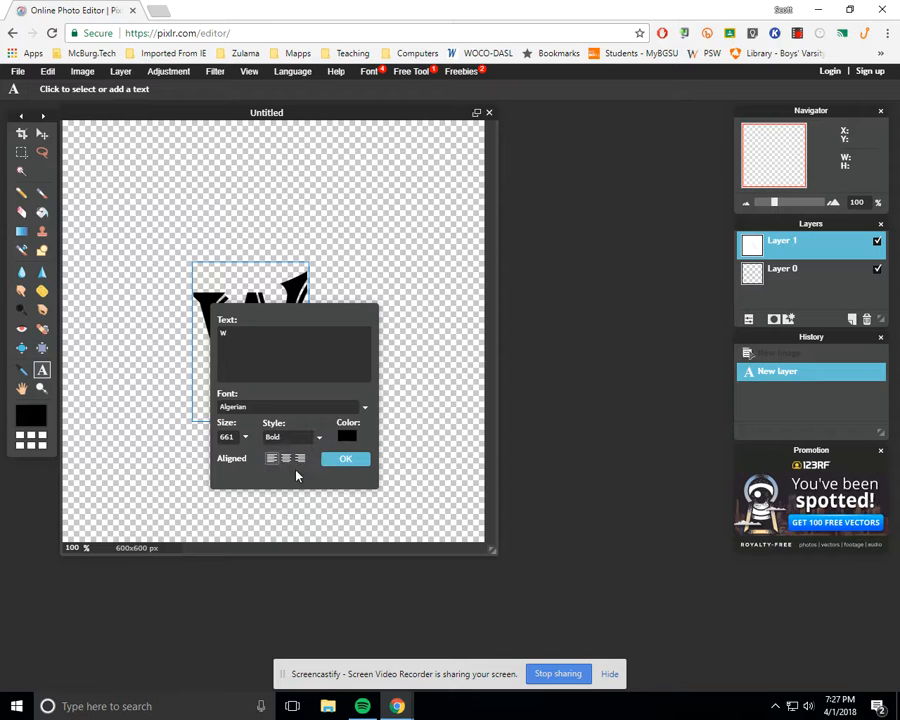
Color the W off-white (f2eded) and commit the text.
left_click(344, 440)
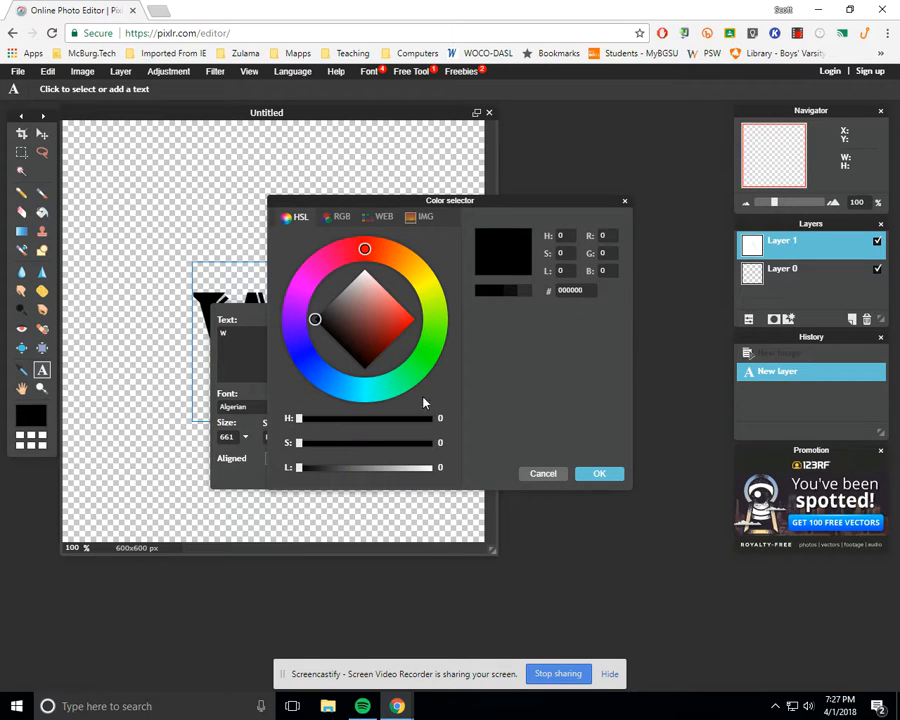
left_click(366, 273)
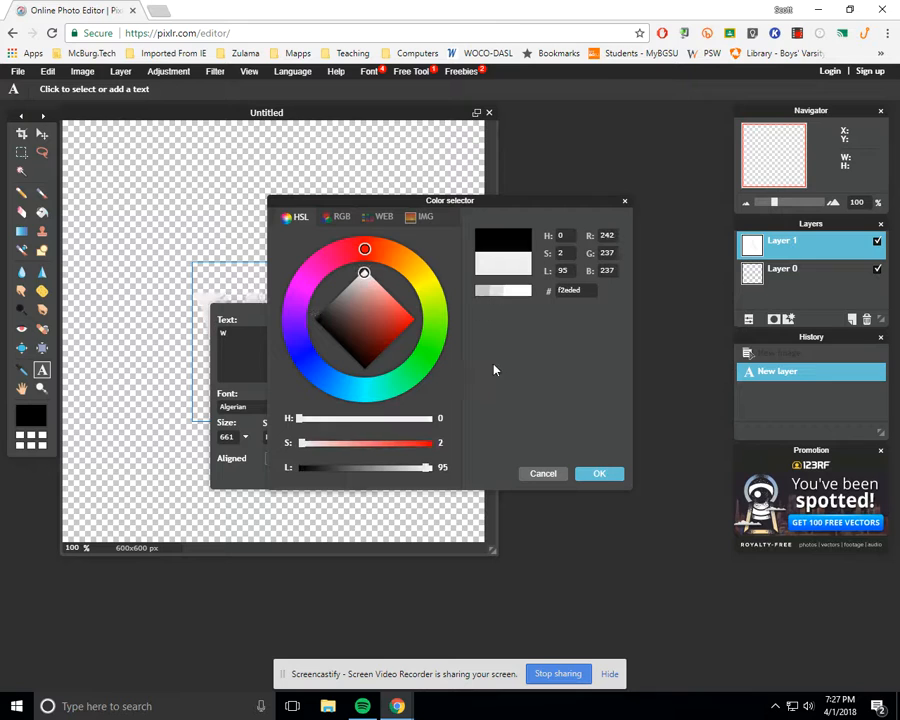
left_click(595, 473)
left_click(345, 458)
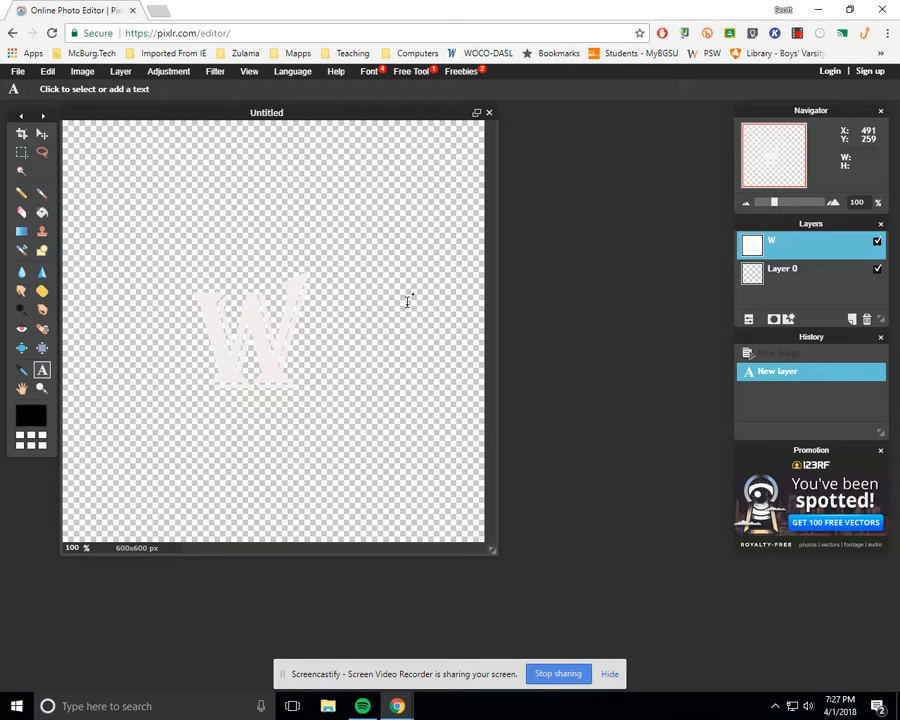
Rasterize the W layer and free-transform it to be much larger, tilted slightly counterclockwise and shifted toward the canvas's left side, applying the changes.
left_click(118, 72)
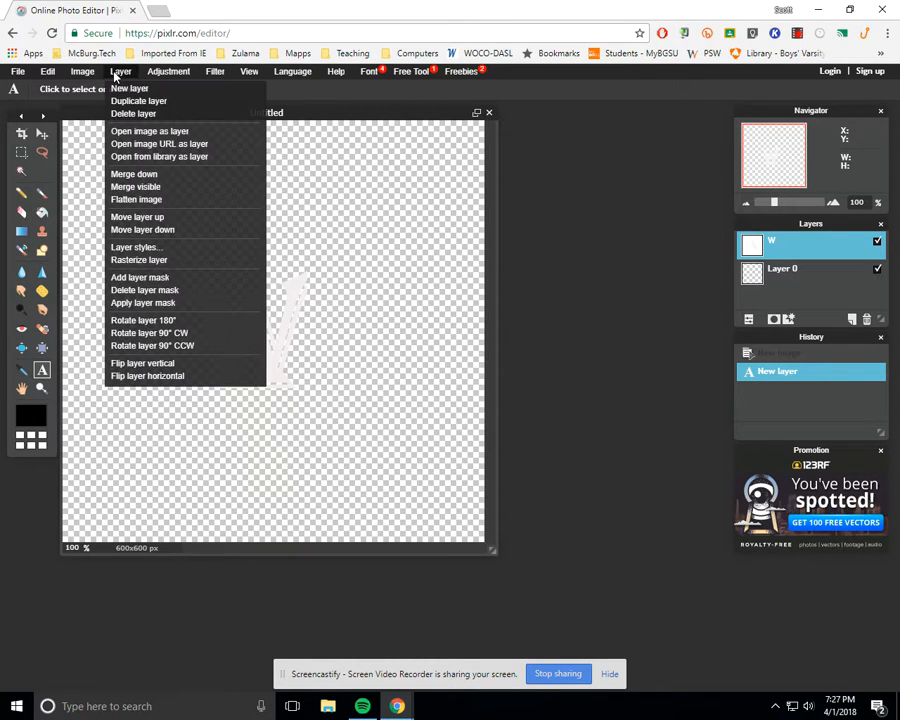
left_click(128, 259)
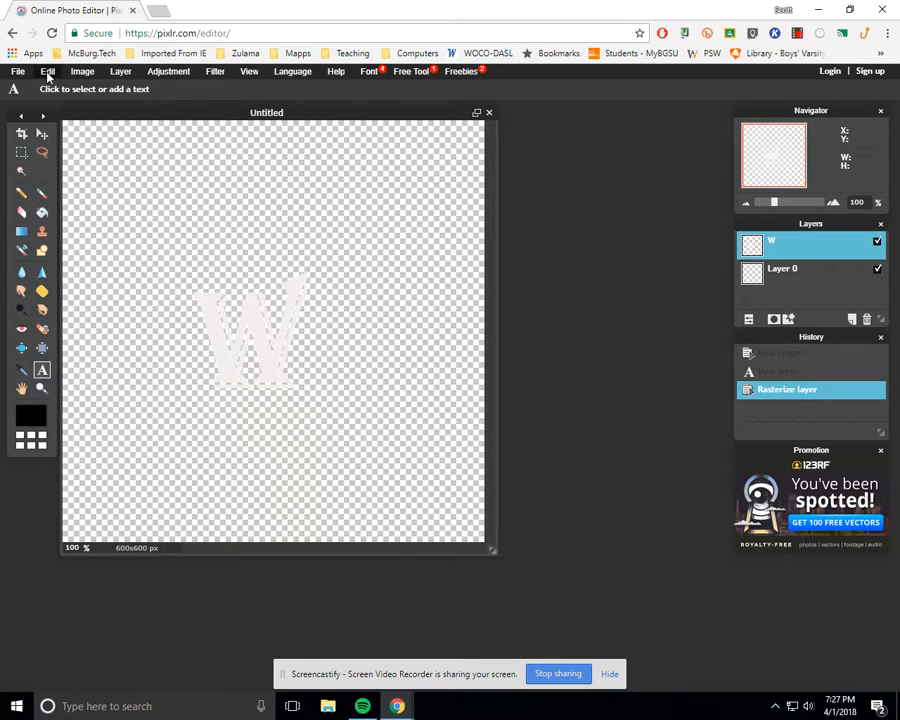
left_click(47, 72)
left_click(72, 174)
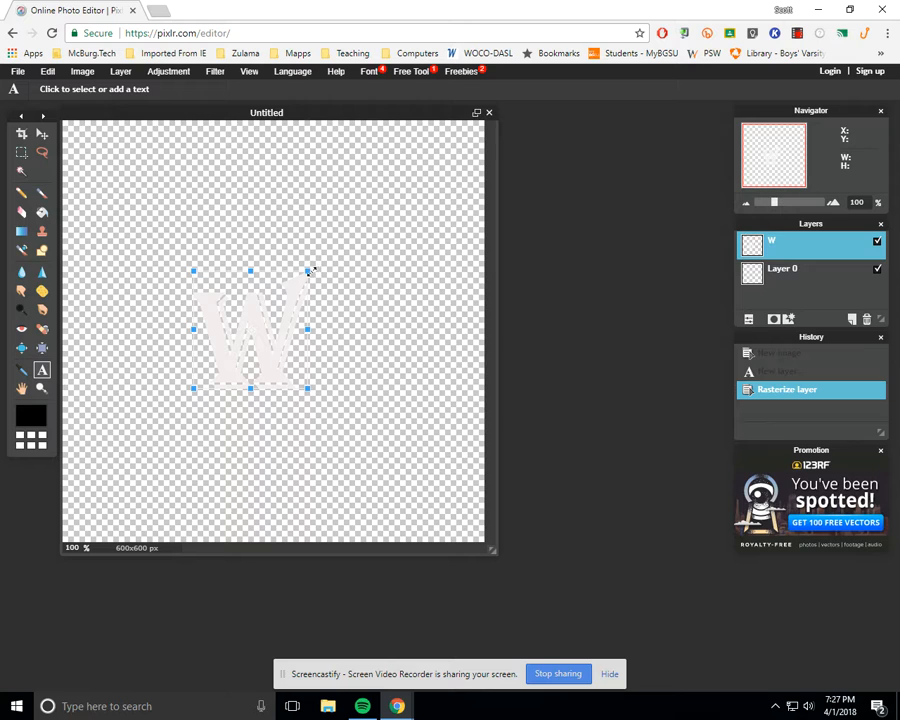
left_click_drag(309, 272, 369, 182)
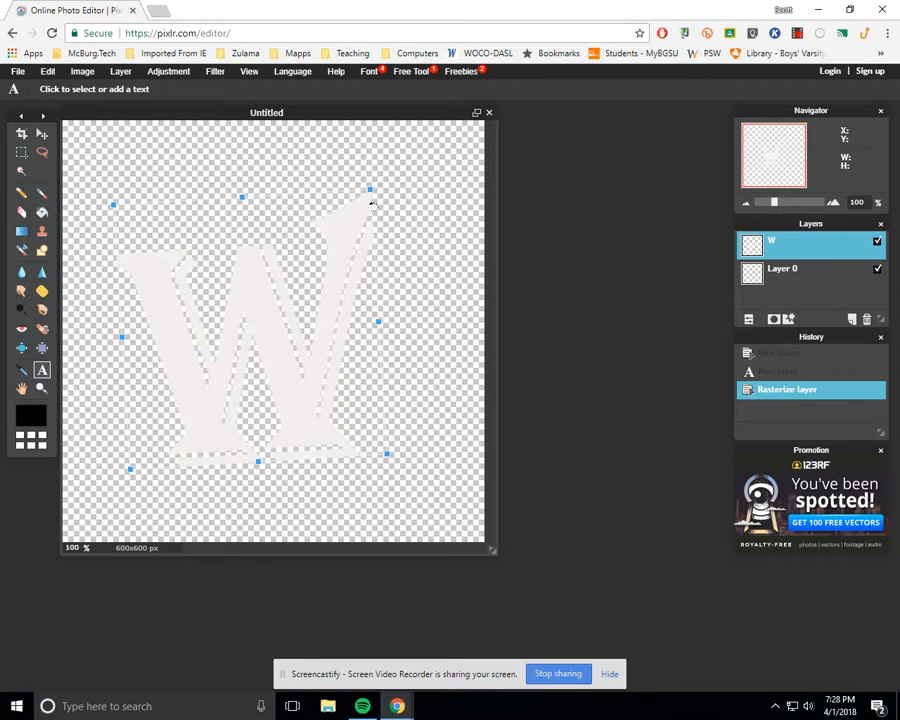
left_click_drag(350, 218, 307, 236)
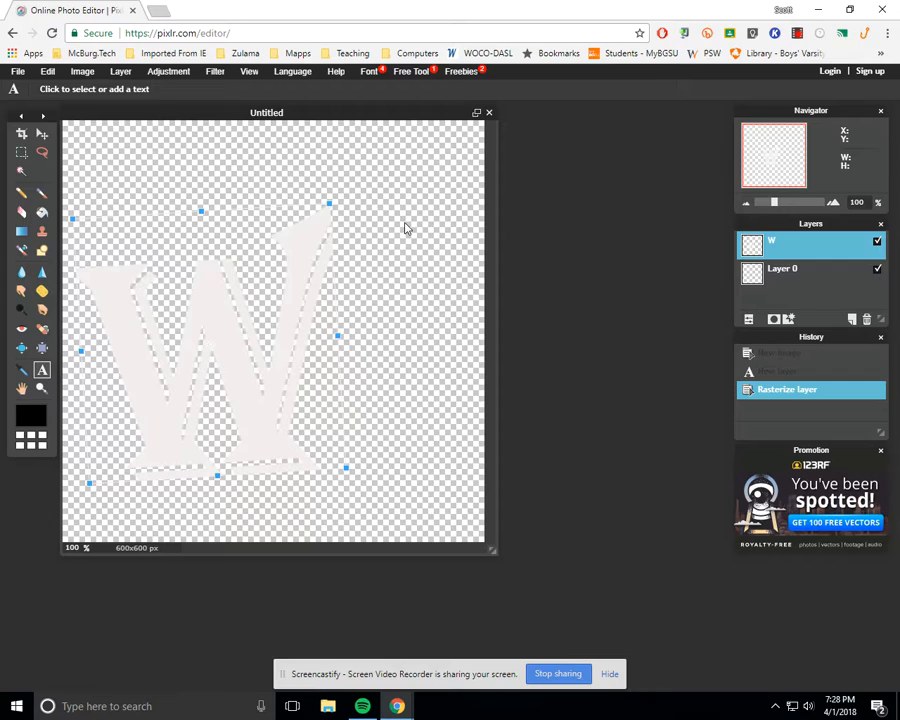
left_click(364, 181)
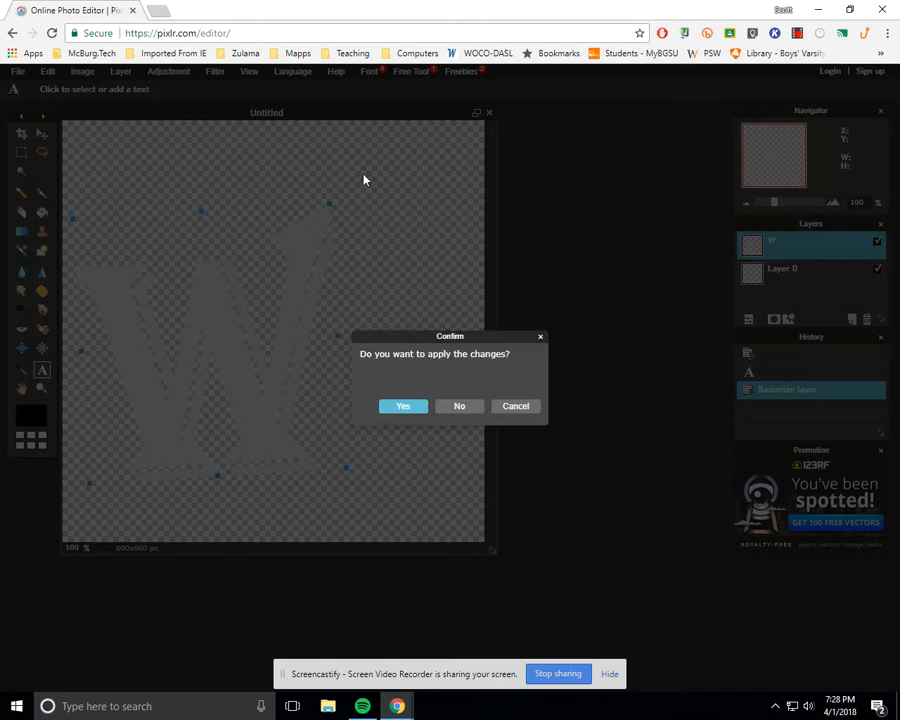
left_click(404, 407)
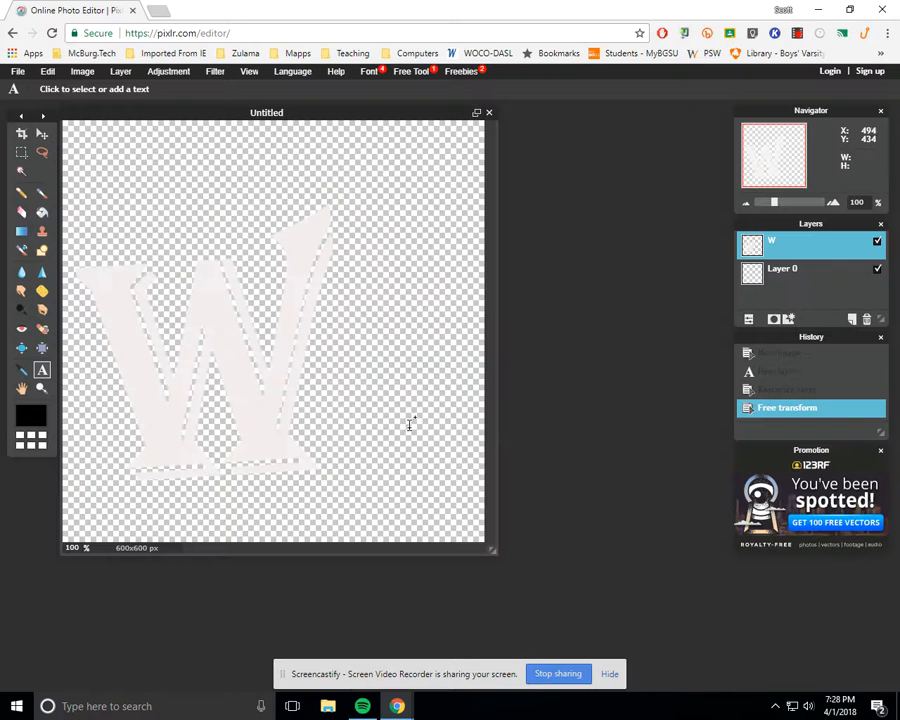
Open the "flames" image from the MS Computers folder as a new layer, listing all file types to find it.
left_click(123, 74)
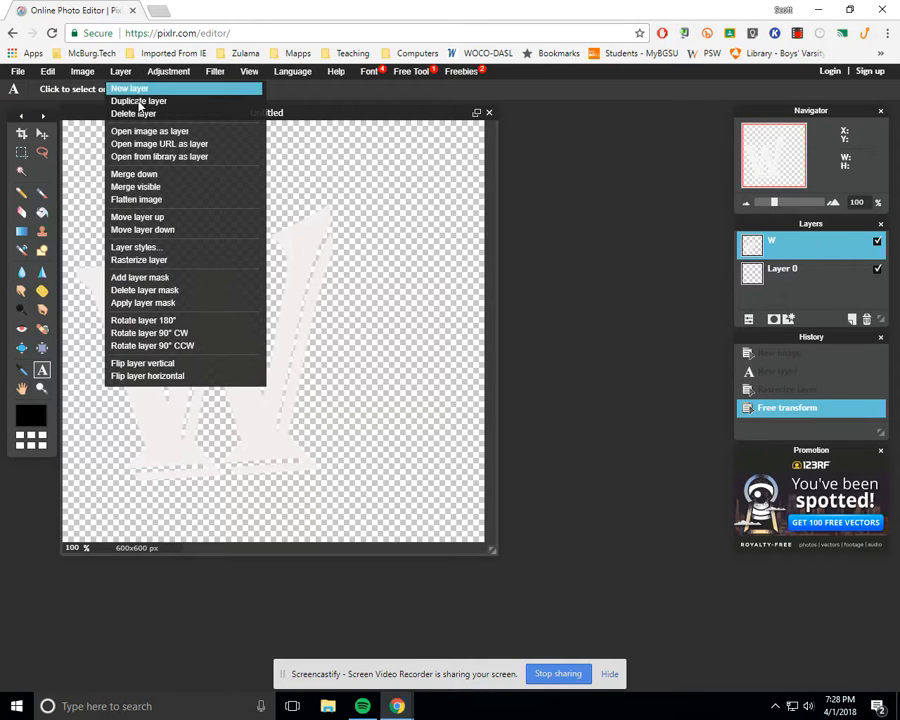
left_click(145, 131)
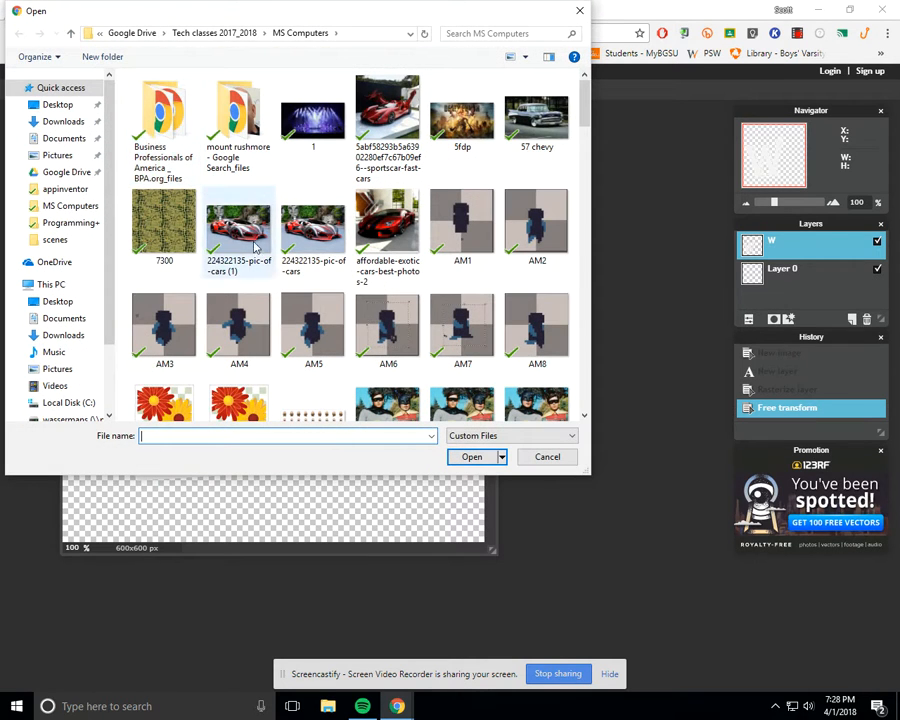
scroll(225, 182, "down", 3)
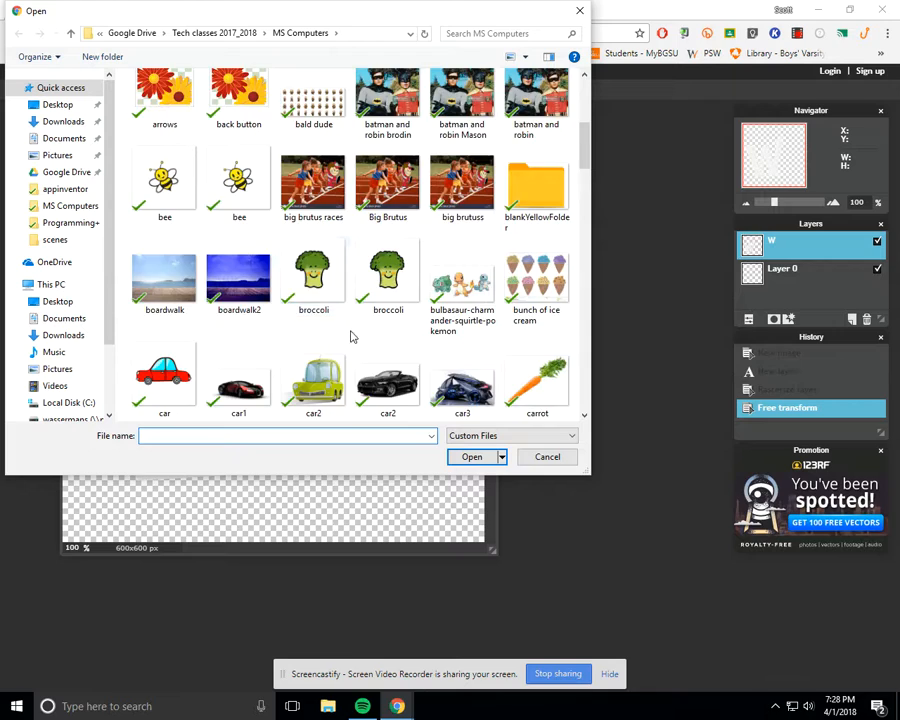
scroll(352, 340, "down", 10)
scroll(357, 370, "down", 10)
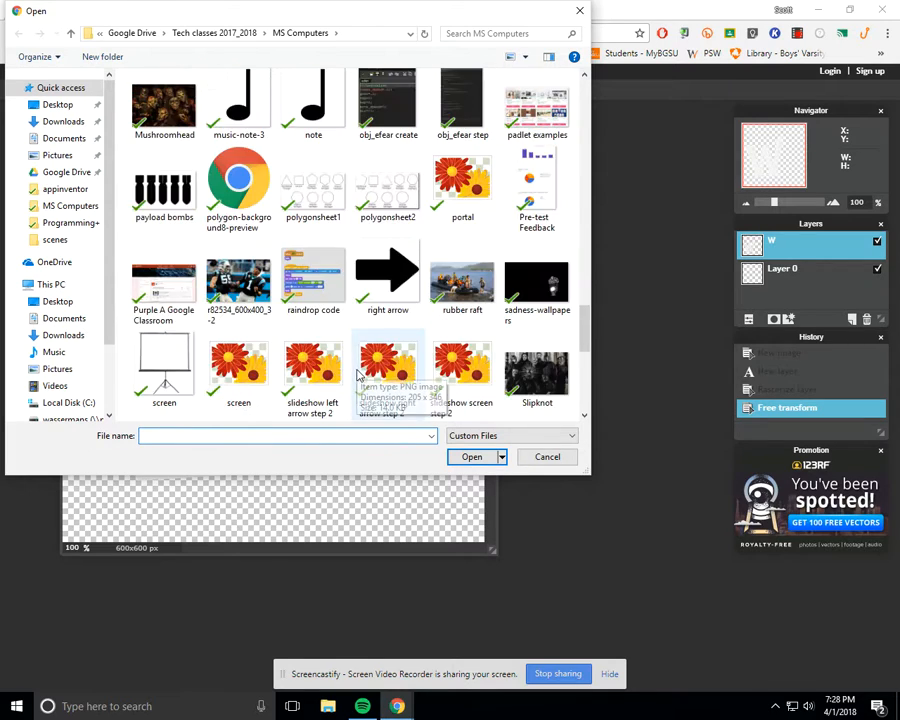
scroll(357, 379, "up", 15)
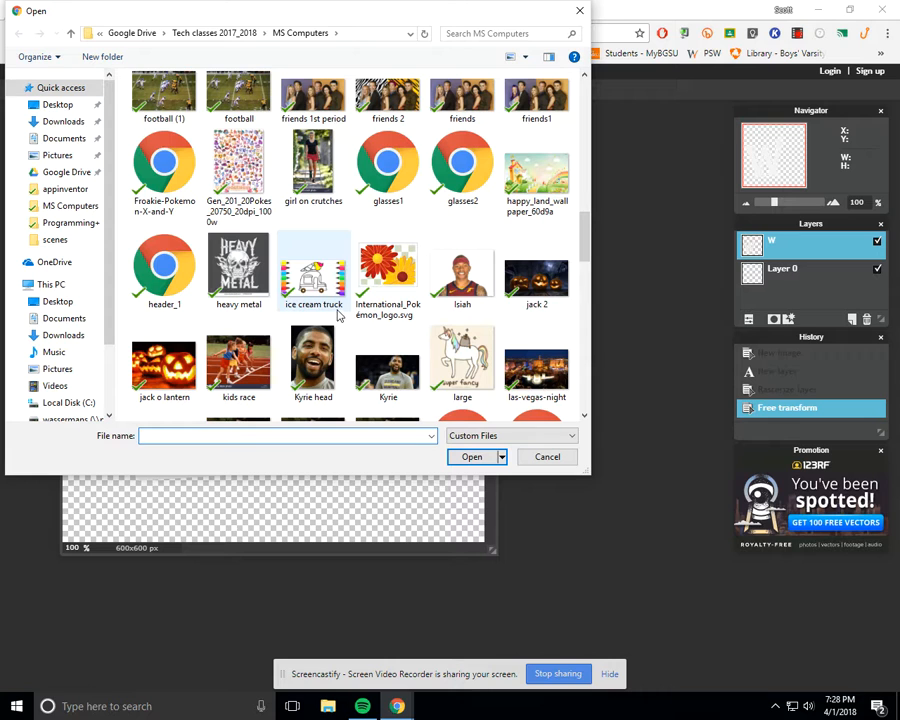
left_click(476, 439)
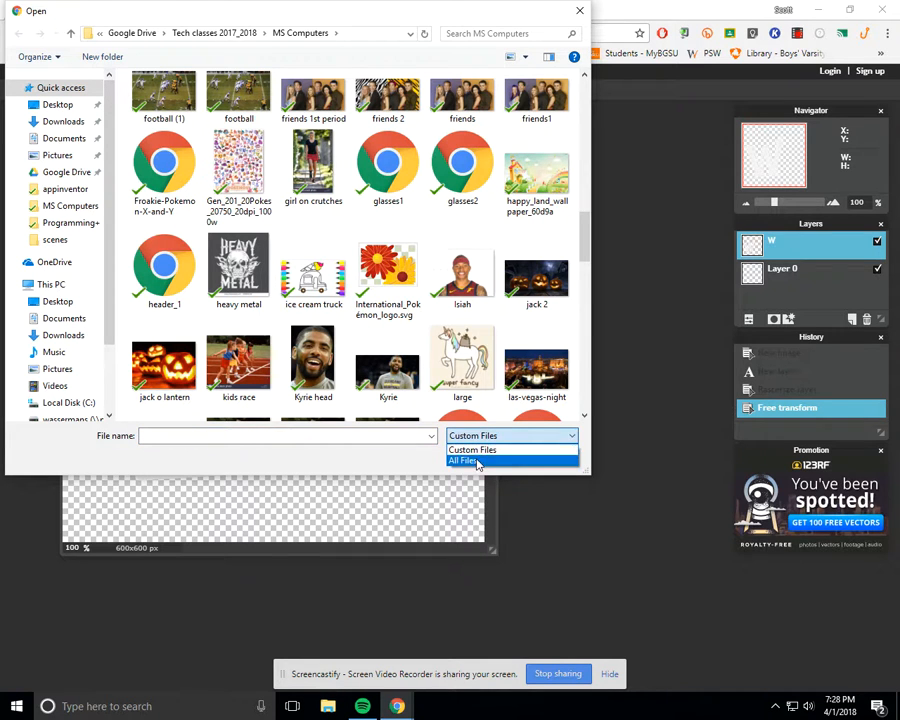
left_click(462, 460)
scroll(390, 340, "down", 10)
scroll(390, 340, "down", 5)
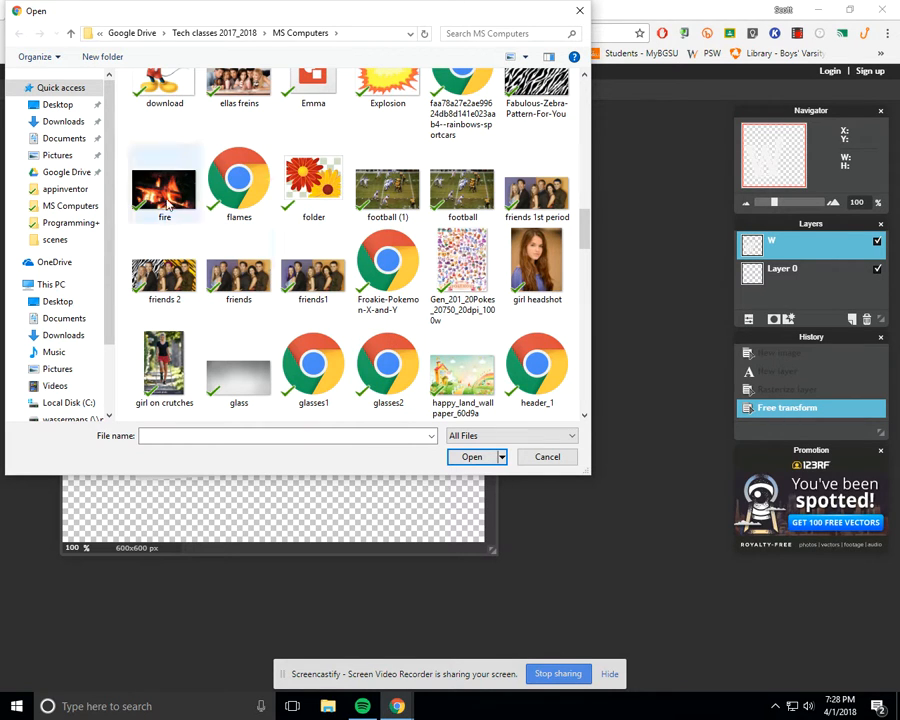
left_click(238, 180)
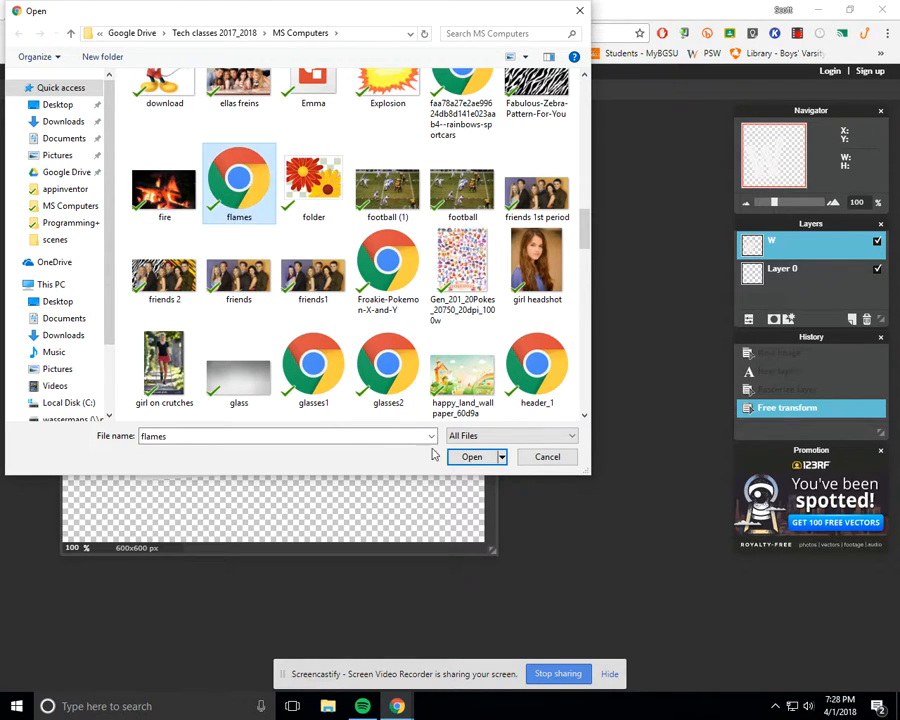
left_click(462, 457)
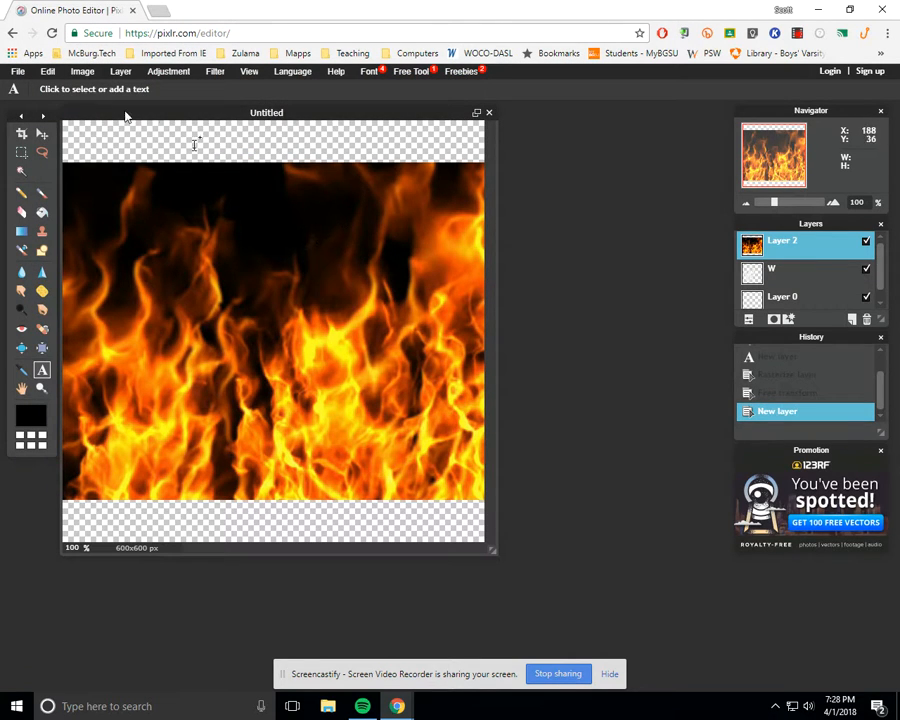
Free-transform the flames layer, scaling it down, tilting it counterclockwise and positioning it to cover the whole W, and apply the changes.
left_click(47, 71)
left_click(70, 177)
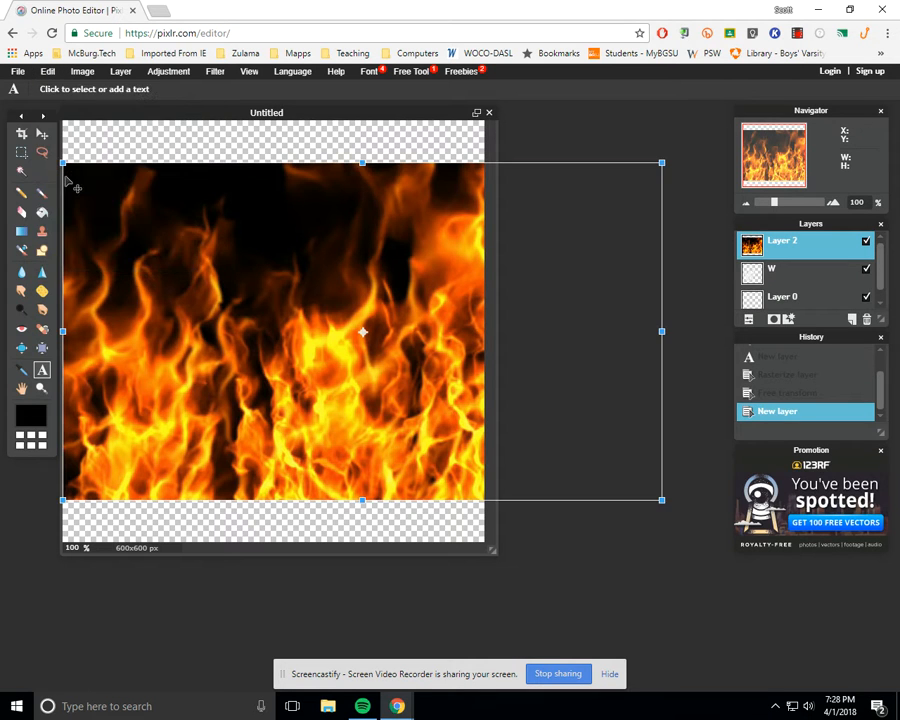
left_click_drag(278, 262, 255, 357)
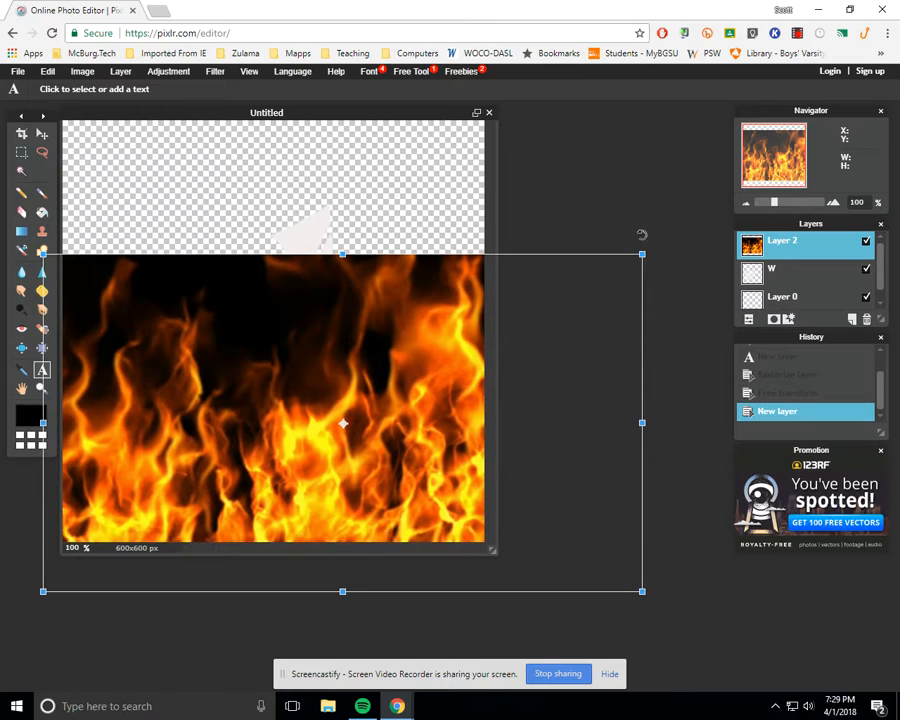
left_click_drag(663, 247, 643, 213)
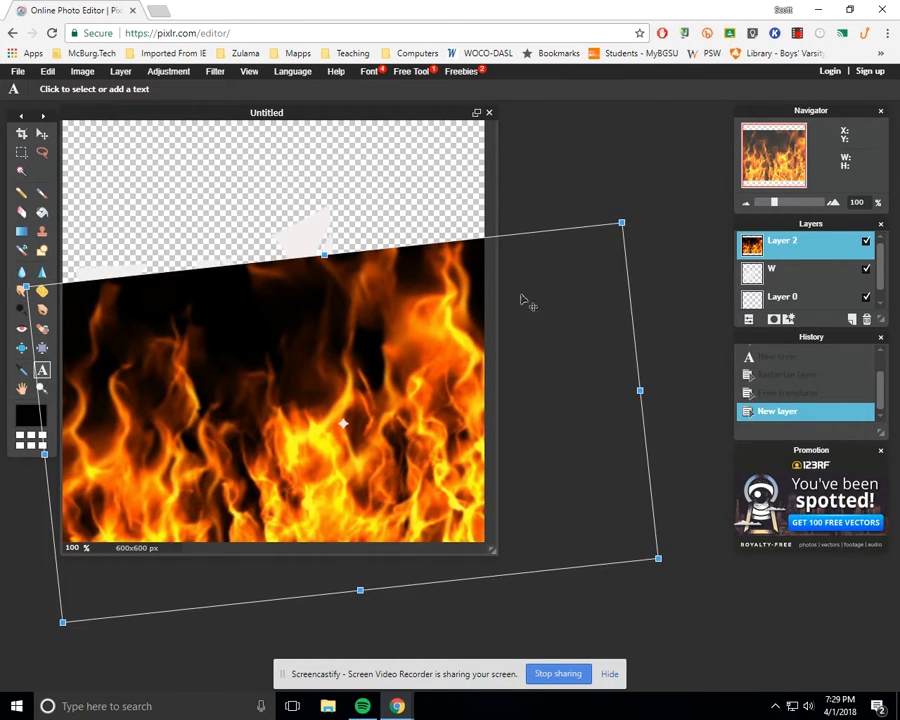
left_click_drag(428, 348, 410, 296)
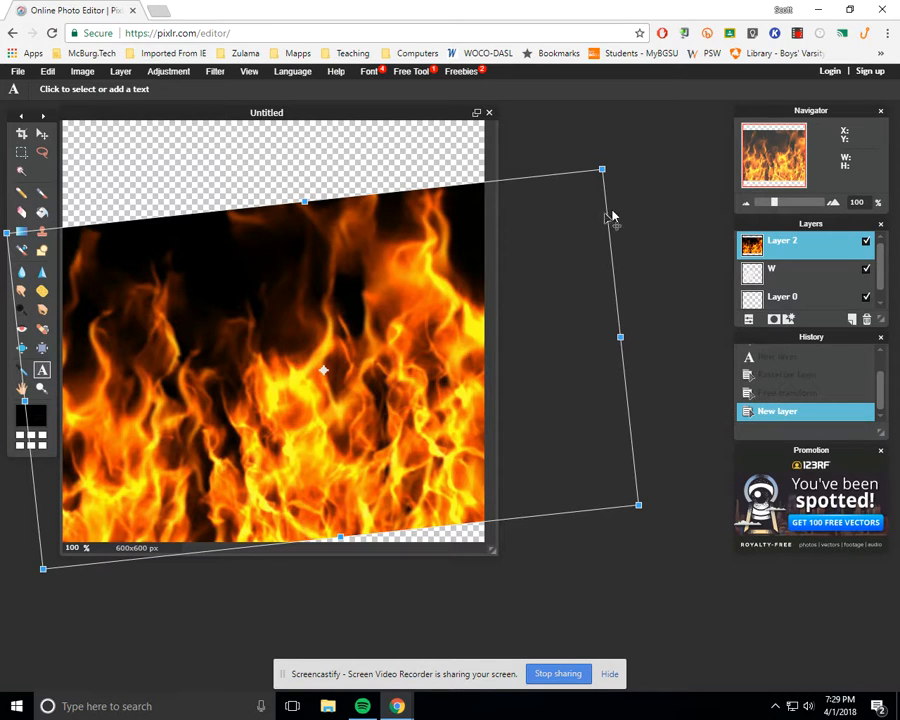
left_click_drag(602, 168, 522, 226)
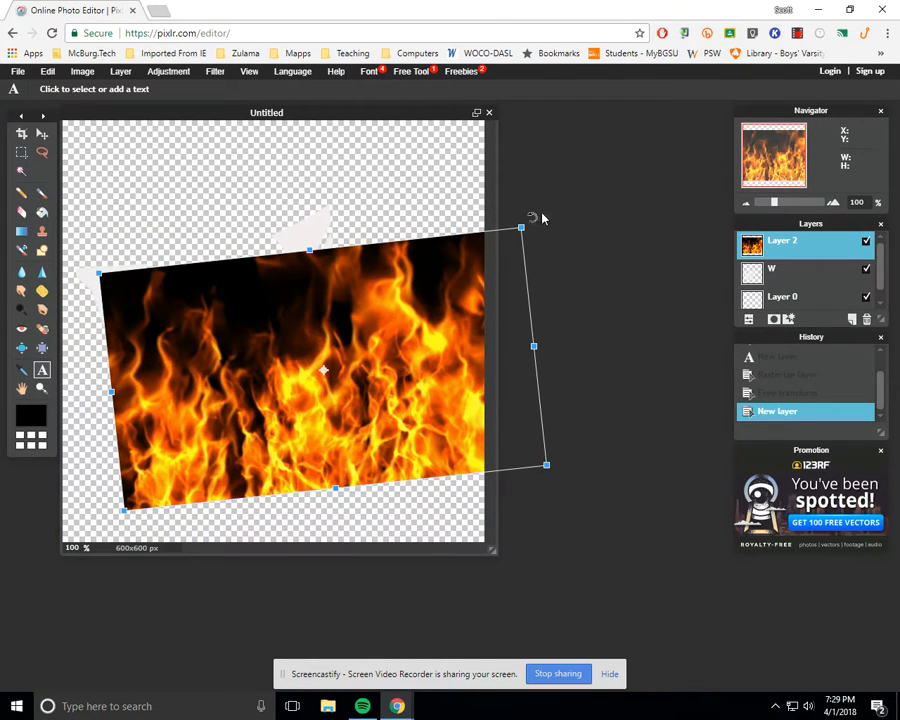
left_click_drag(530, 215, 520, 201)
left_click_drag(442, 294, 408, 257)
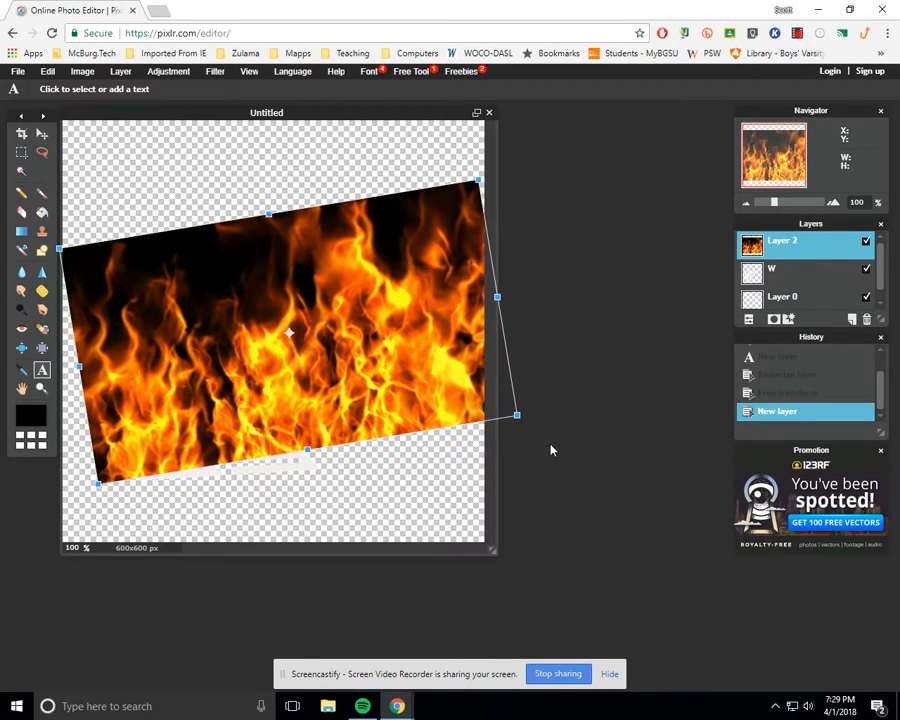
left_click_drag(516, 415, 538, 422)
left_click_drag(318, 327, 322, 343)
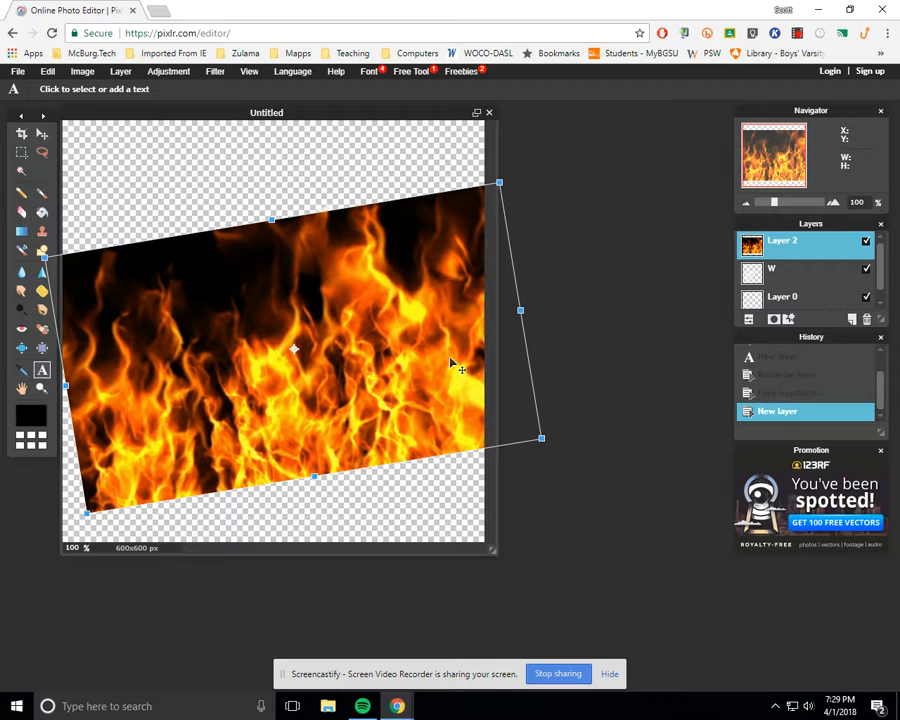
left_click(327, 170)
left_click(403, 406)
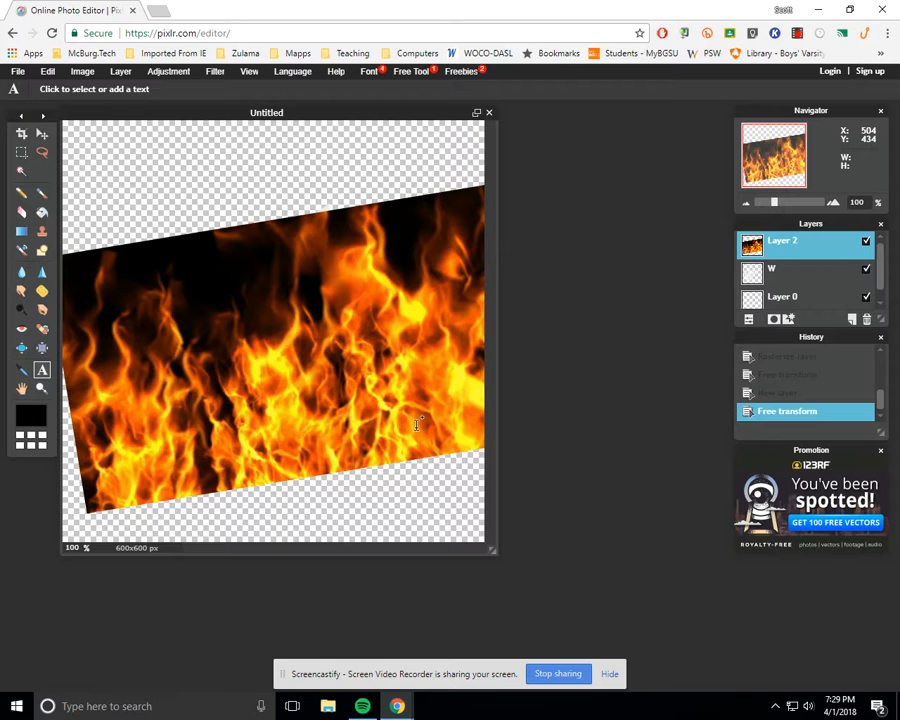
Hide the flames layer, wand-select the letter on the W layer with tolerance 21, and invert the selection.
left_click(866, 242)
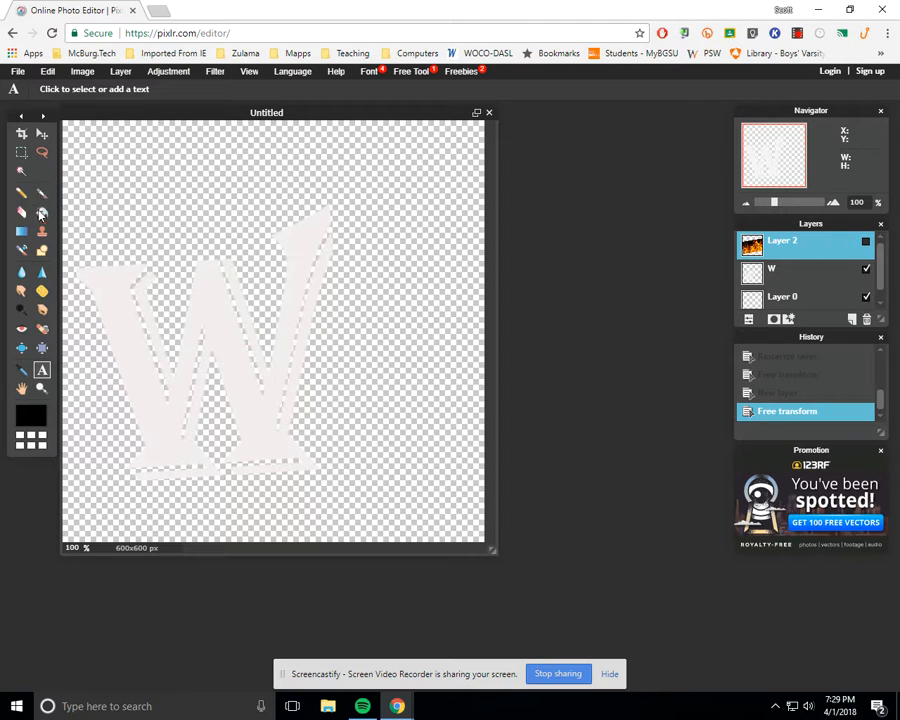
left_click(815, 272)
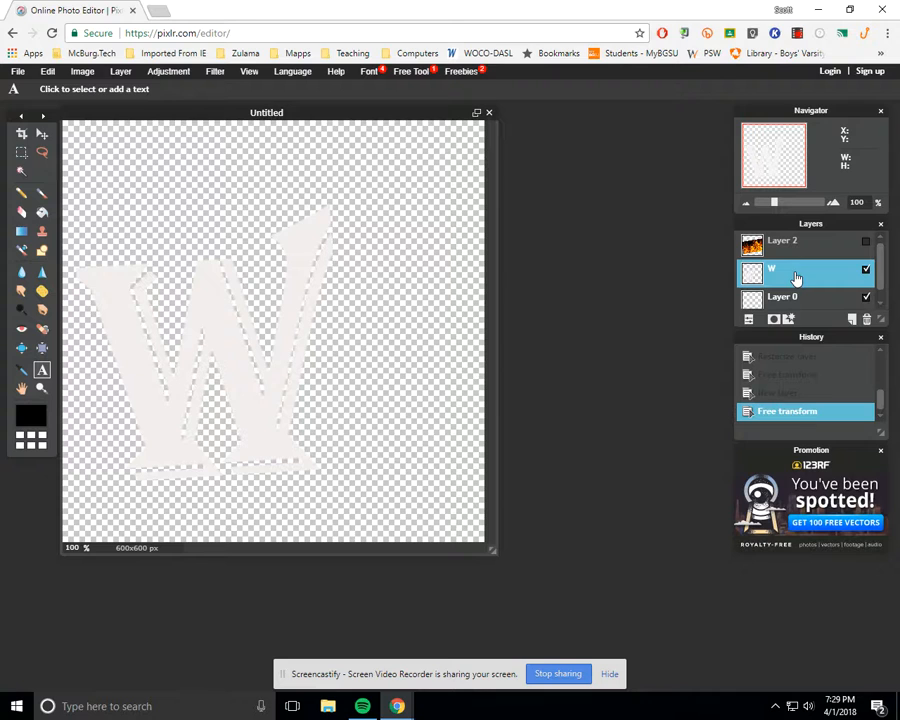
left_click(21, 171)
left_click(141, 348)
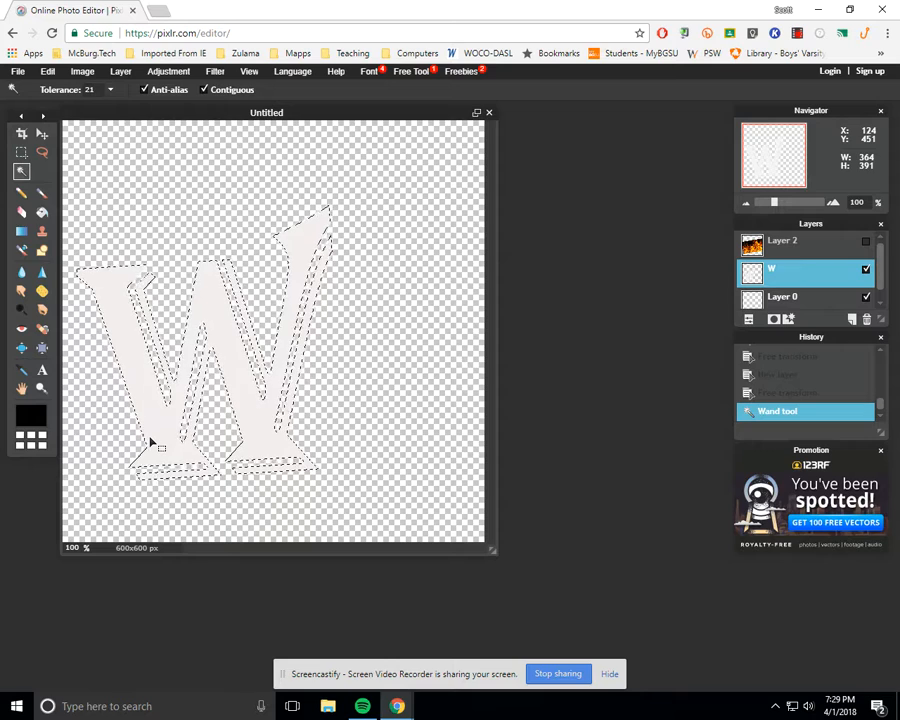
left_click(46, 71)
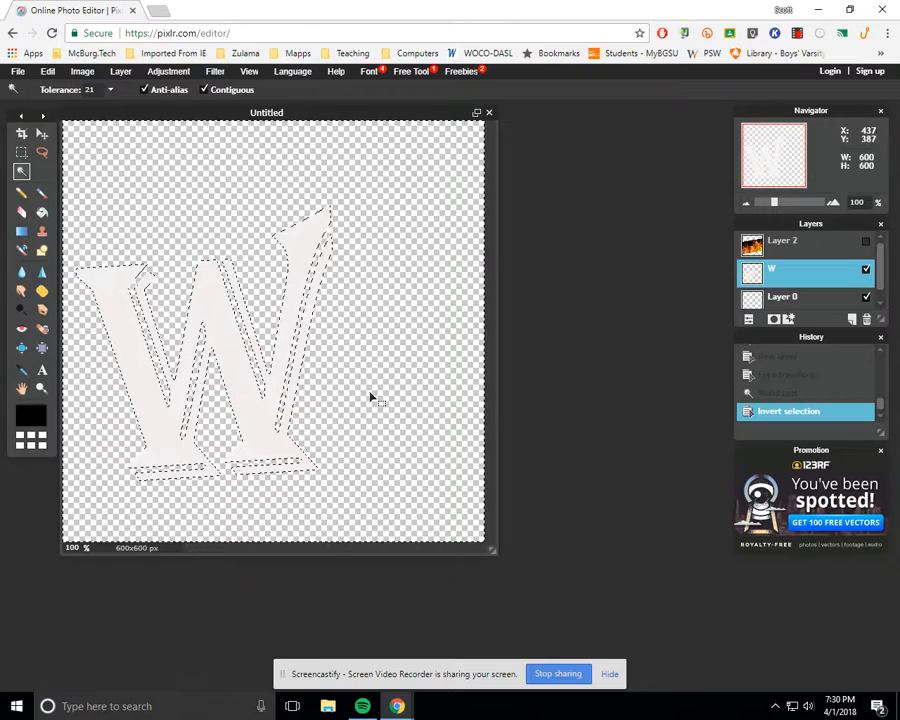
Show the flames layer again and clear everything on it outside the W shape.
left_click(807, 251)
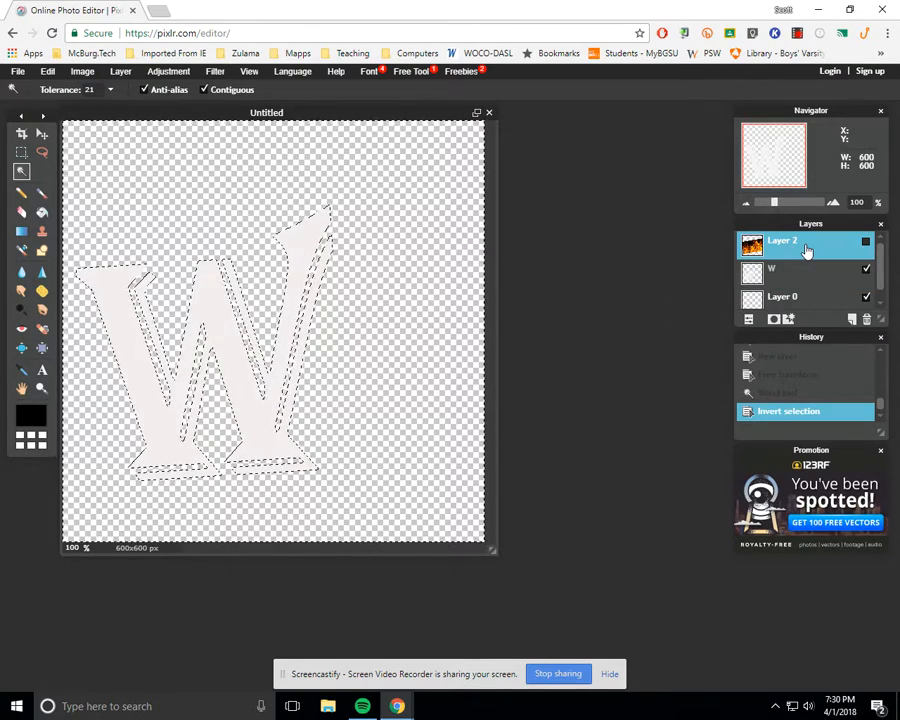
left_click(866, 242)
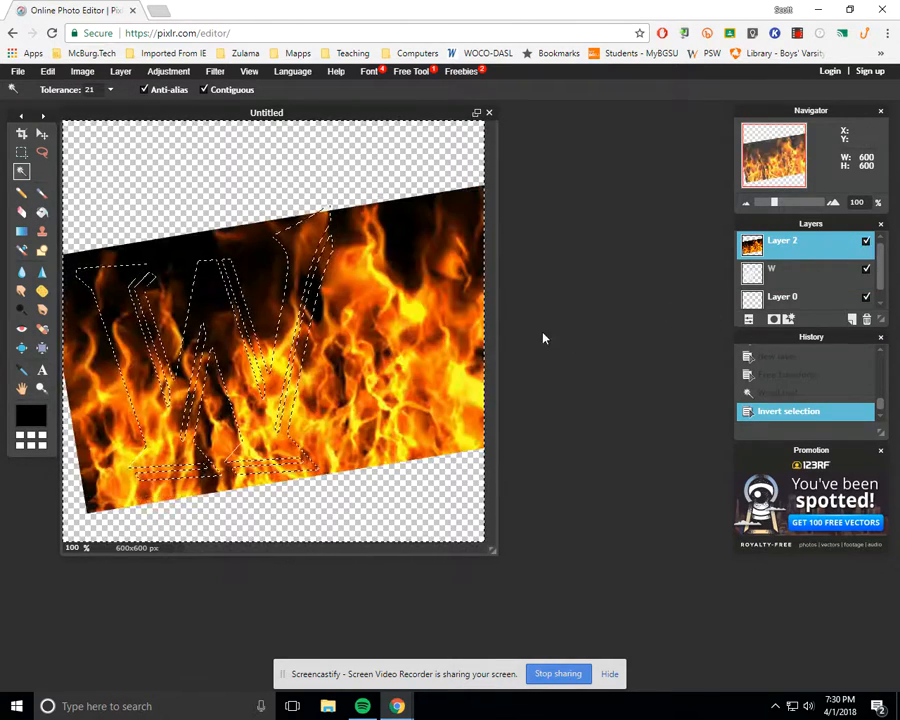
key("Delete")
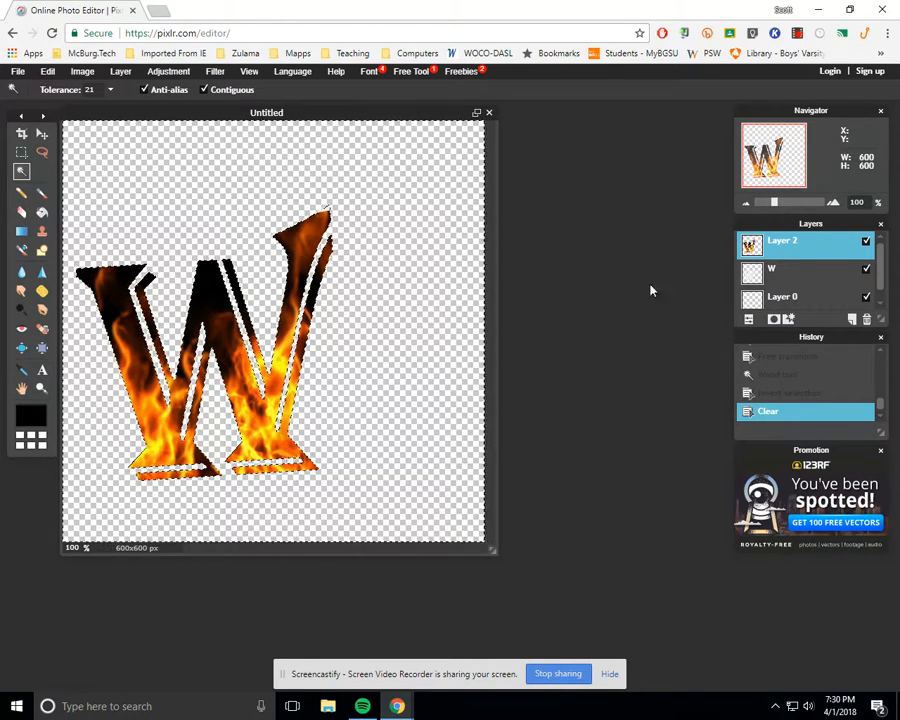
Delete the original W layer and the empty Layer 0, keeping only the flame-filled letter.
left_click(810, 278)
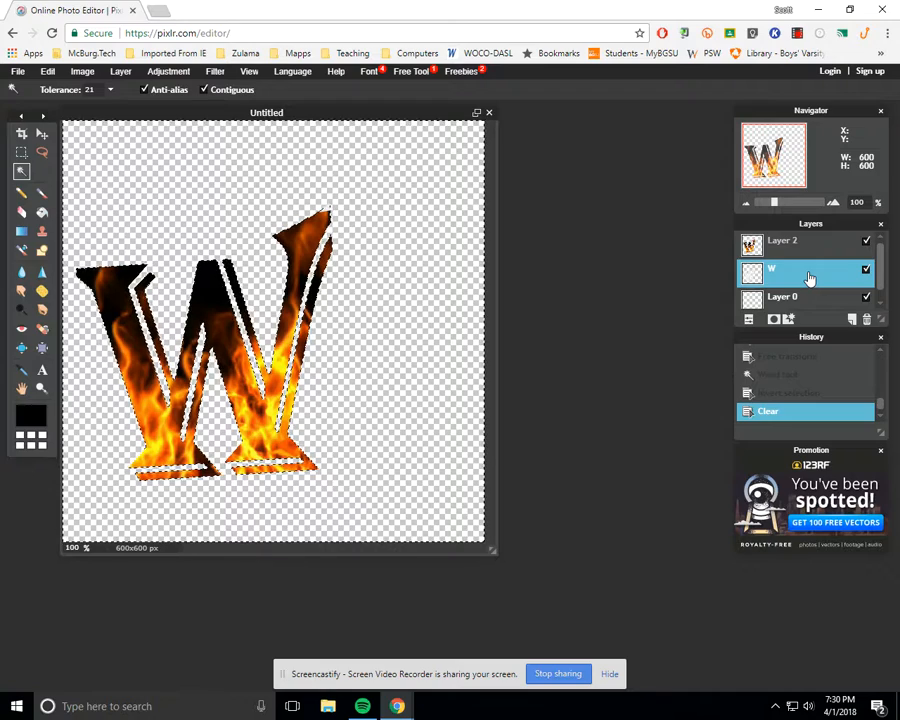
right_click(810, 278)
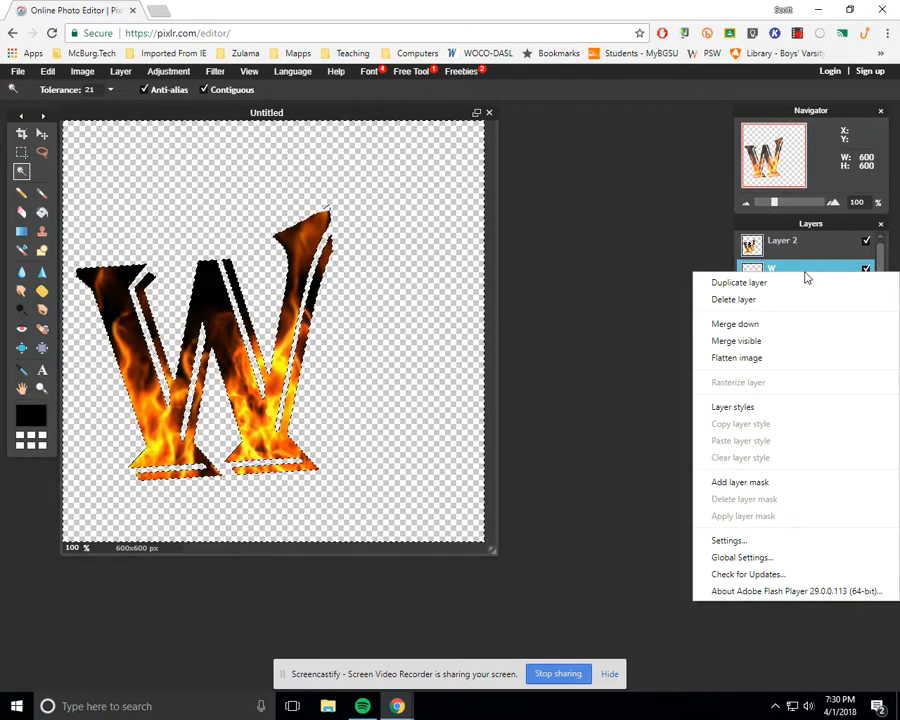
left_click(763, 302)
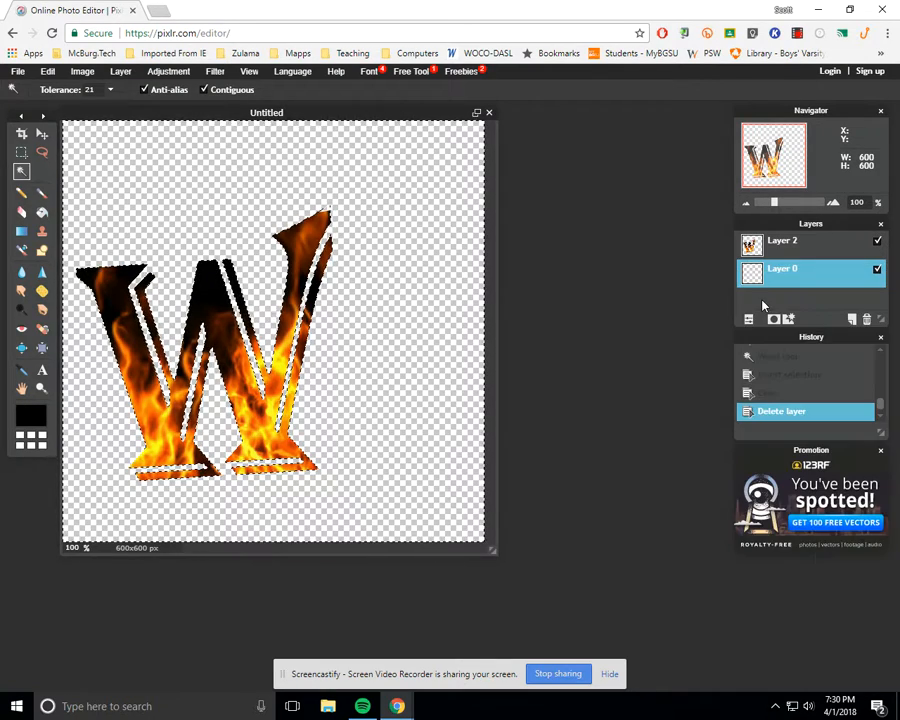
right_click(823, 276)
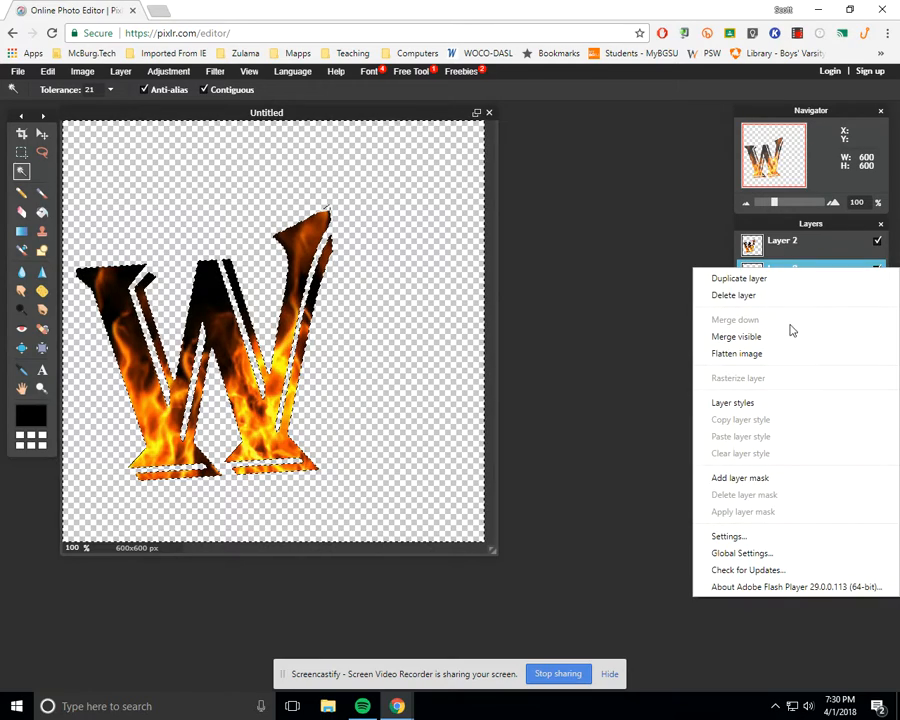
left_click(769, 301)
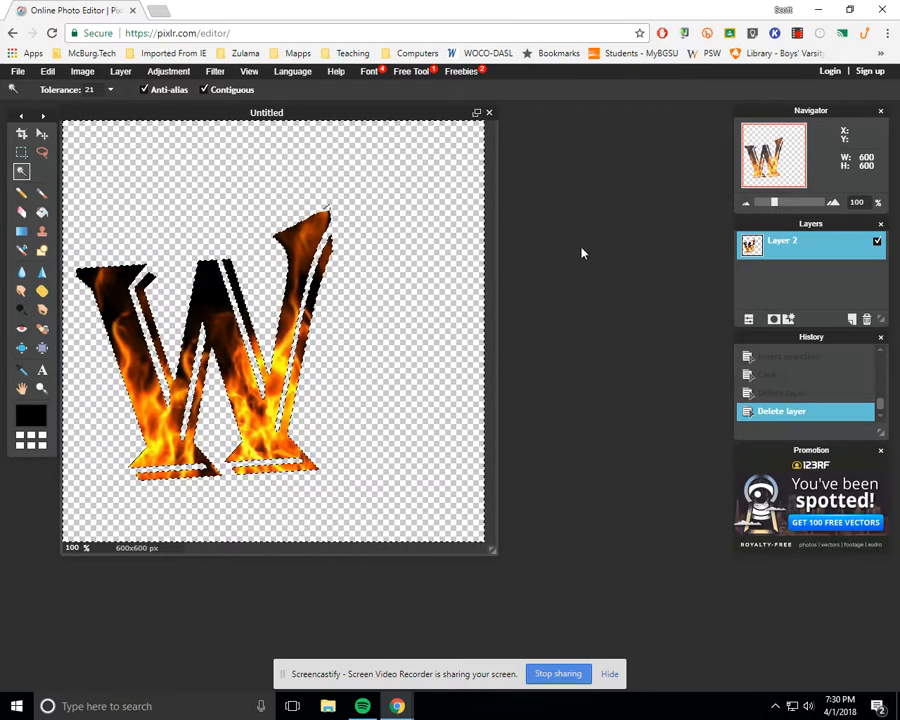
Add an outer glow layer style to the flaming W with opacity 100, hardness 10 and size 7.
left_click(789, 320)
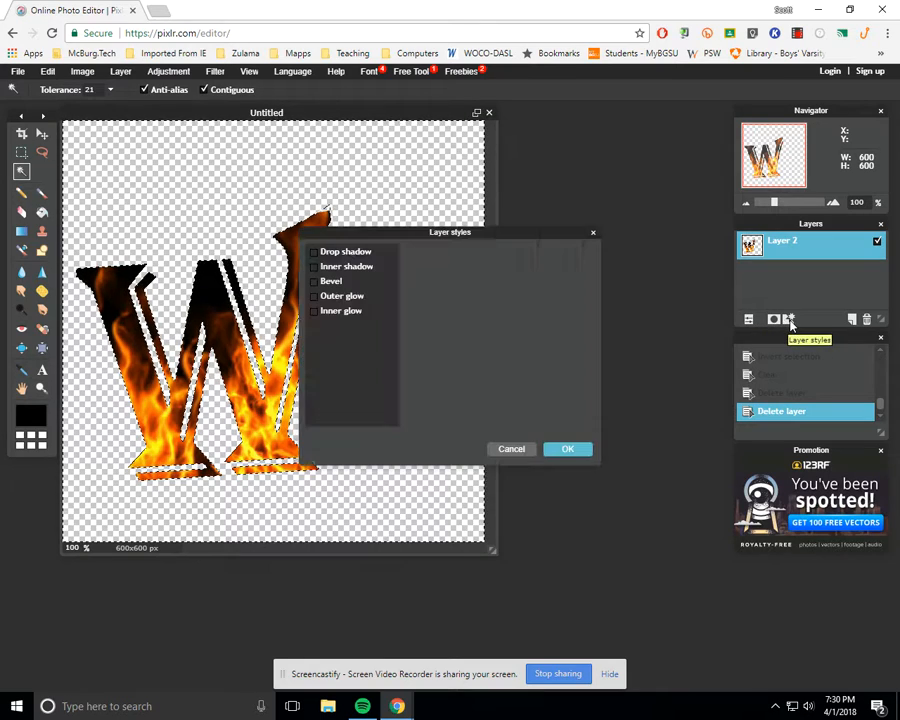
left_click(316, 296)
left_click(346, 298)
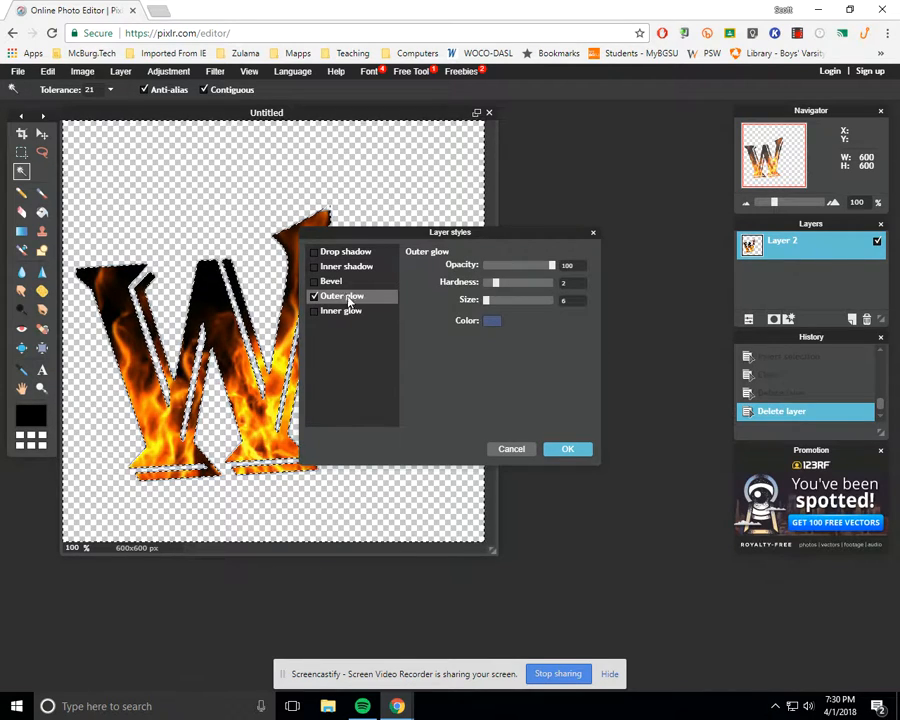
left_click_drag(493, 287, 552, 284)
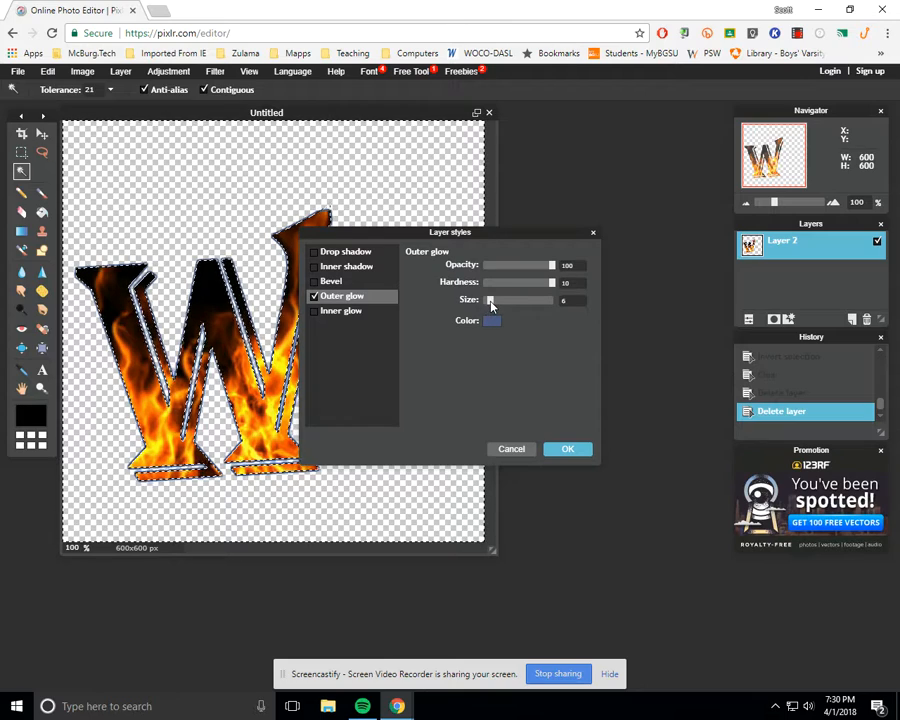
left_click_drag(505, 307, 490, 307)
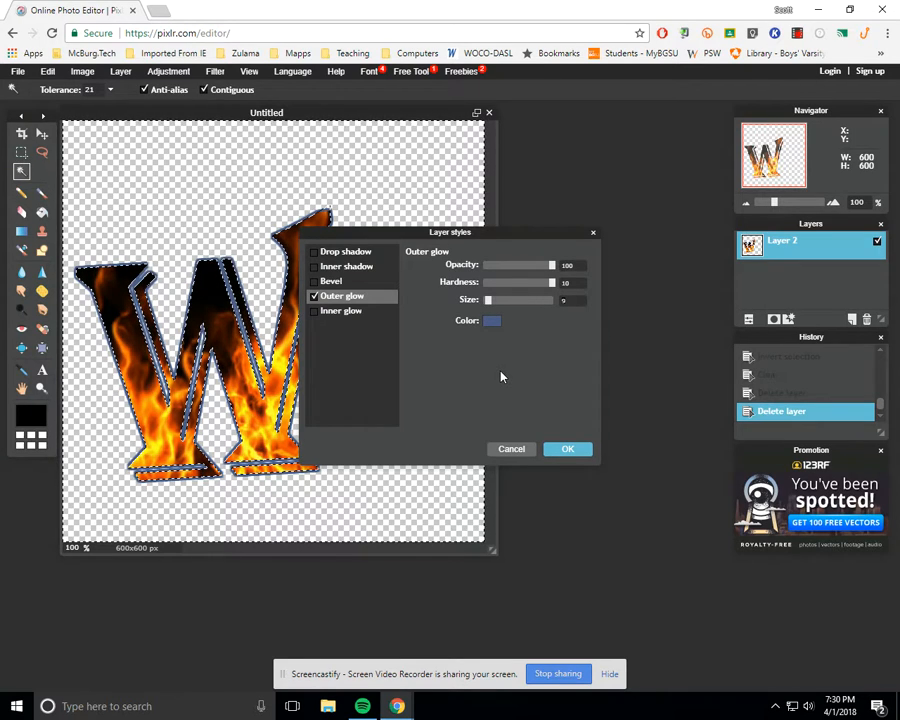
key("Left")
key("Left")
key("Left")
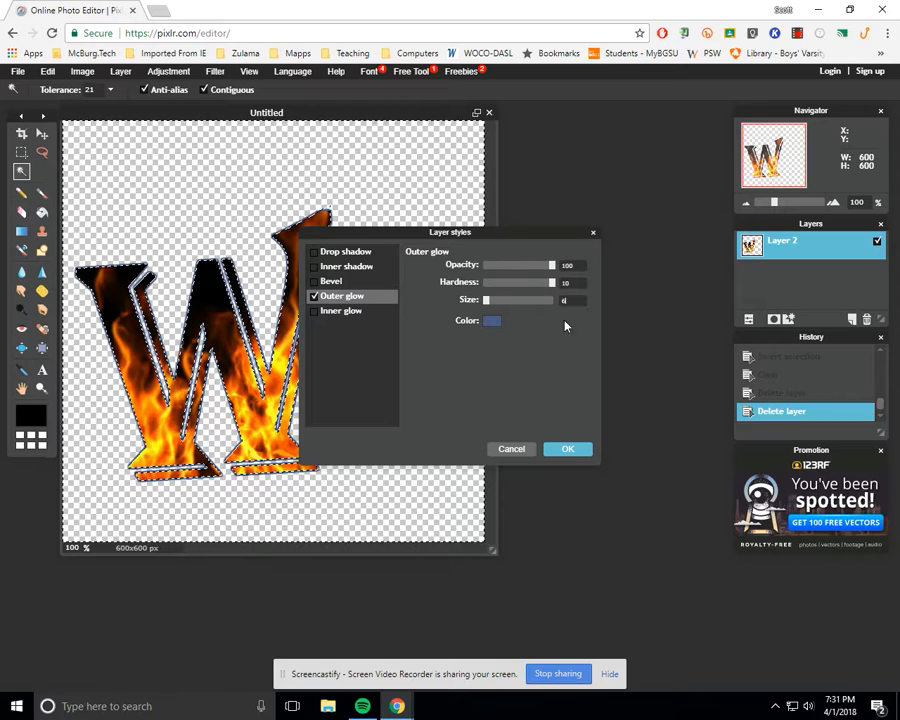
key("Right")
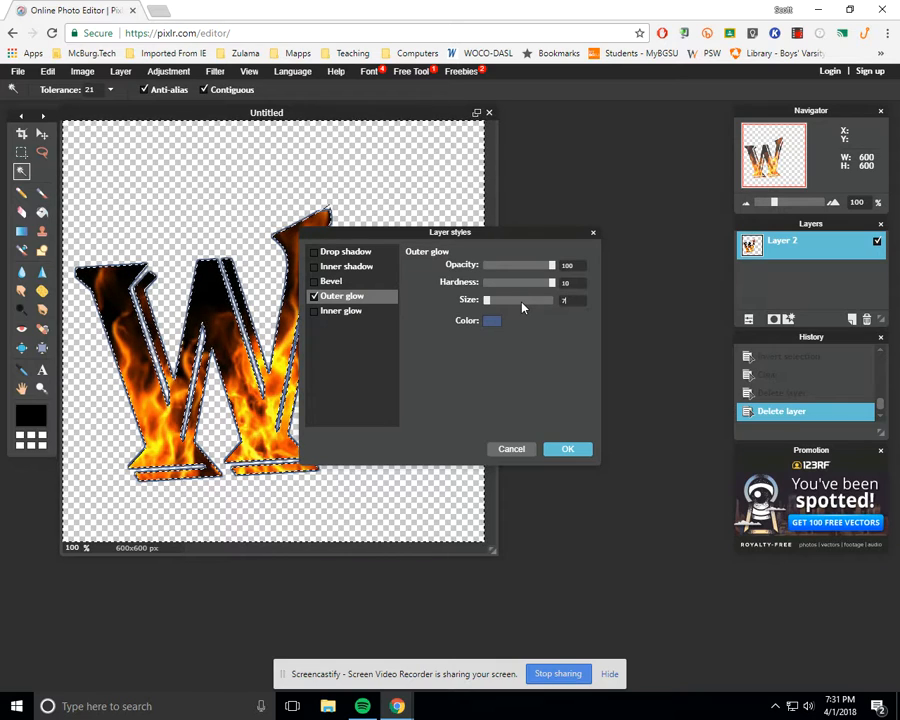
Set the outer glow color to near-white (edeff2) and apply the layer style.
left_click(491, 322)
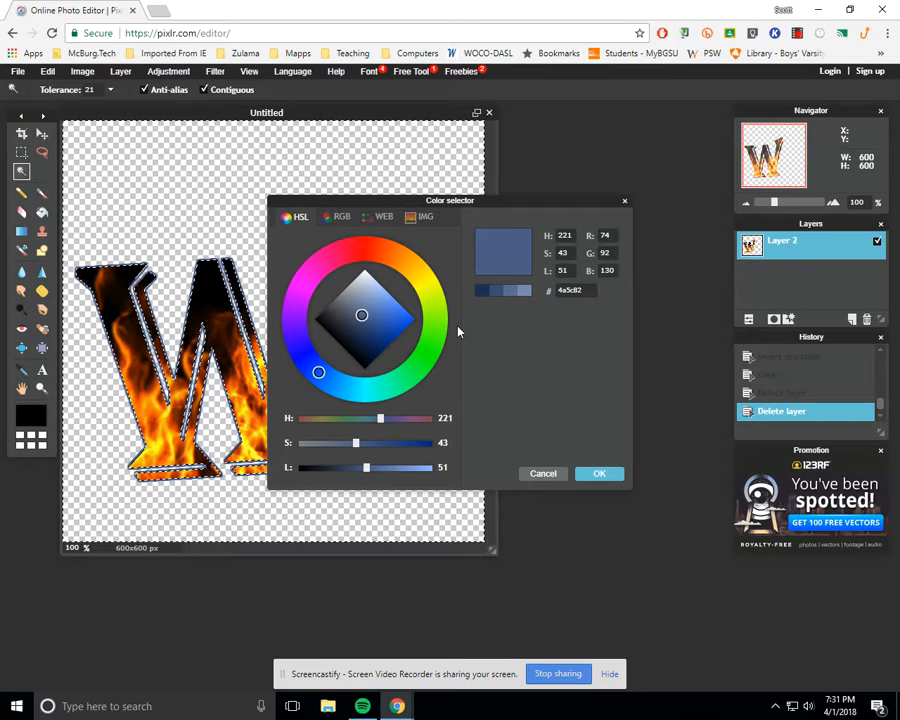
left_click(364, 273)
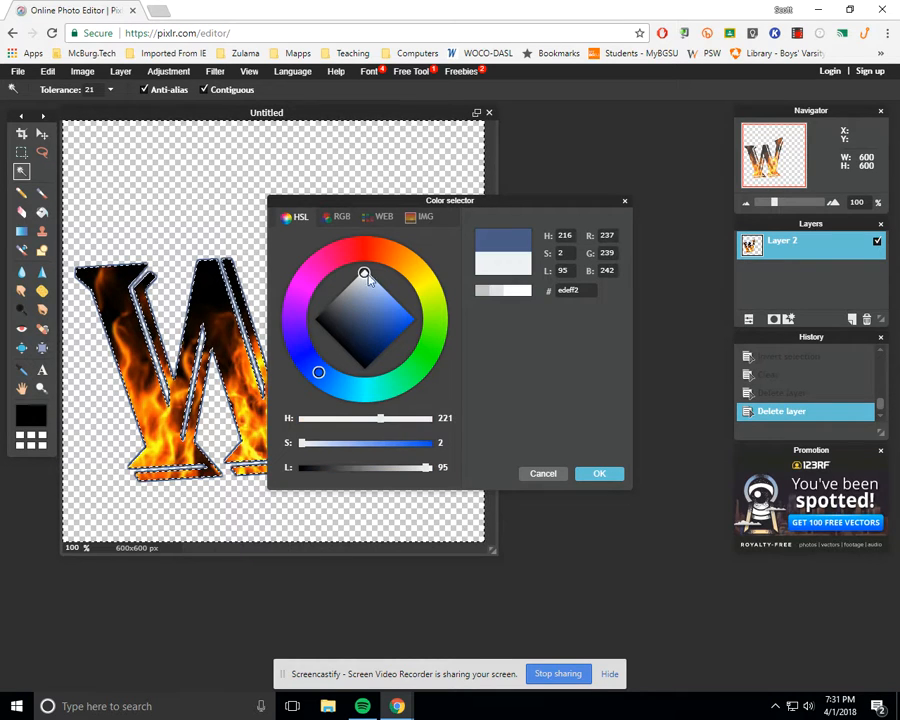
left_click(600, 475)
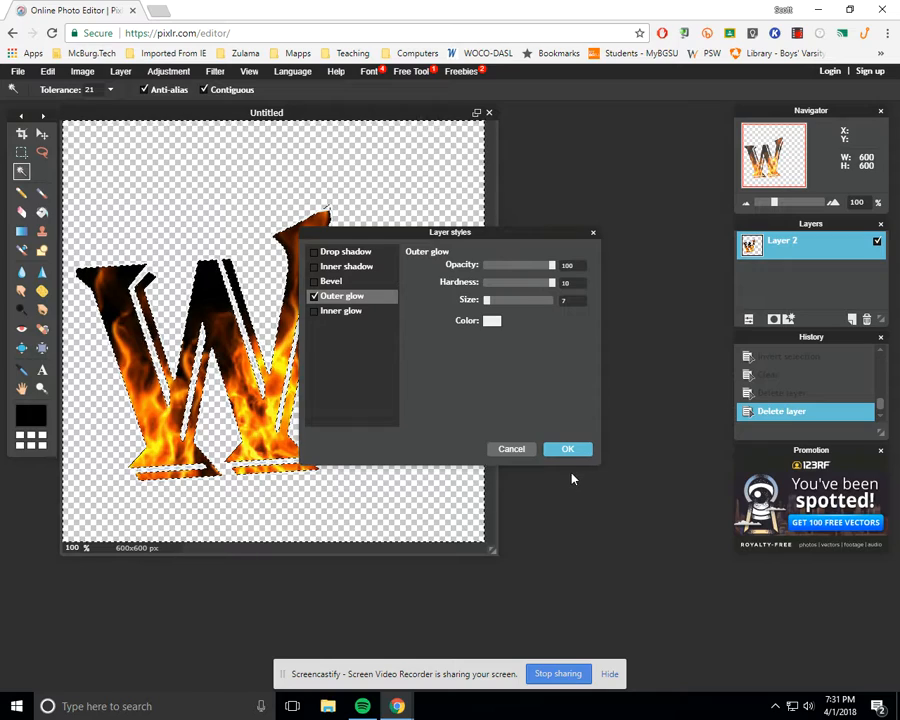
left_click(566, 449)
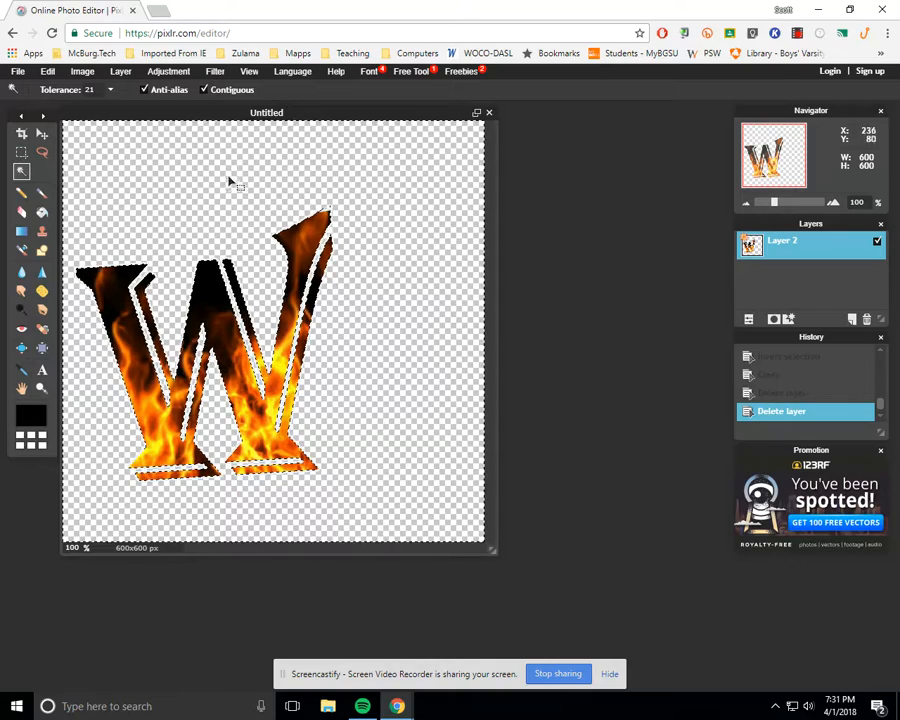
Open the "logo background" image from the MS Computers folder as a new layer, with all file types listed.
left_click(120, 72)
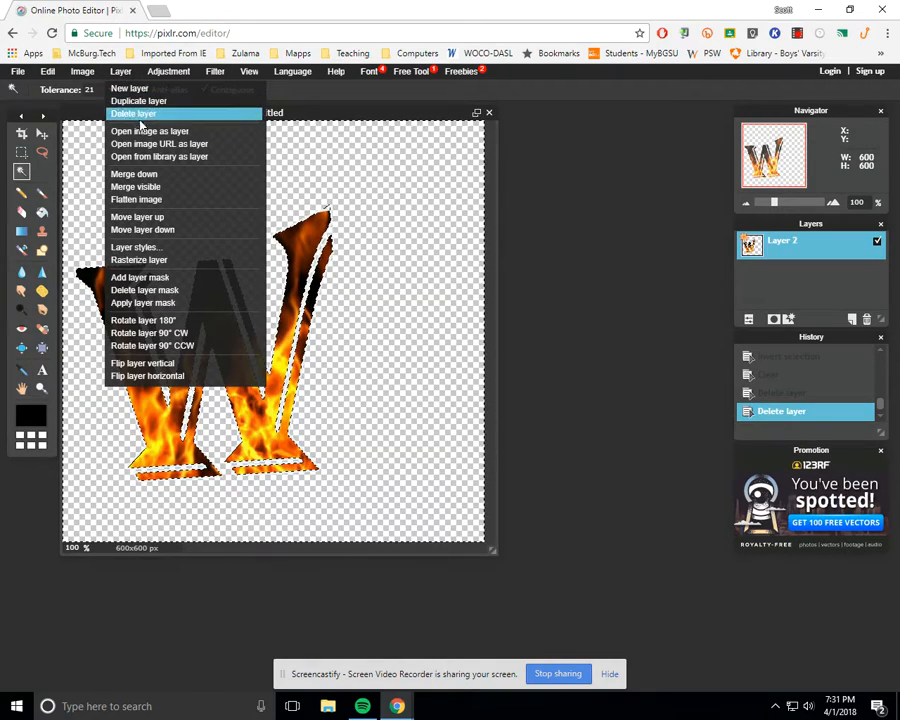
left_click(148, 132)
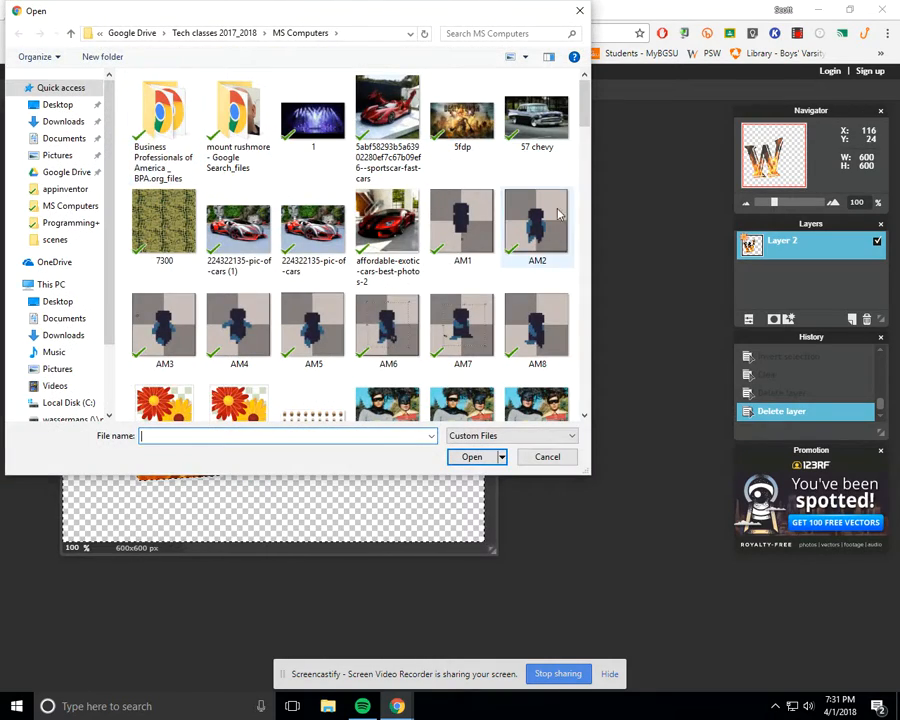
left_click_drag(588, 110, 590, 405)
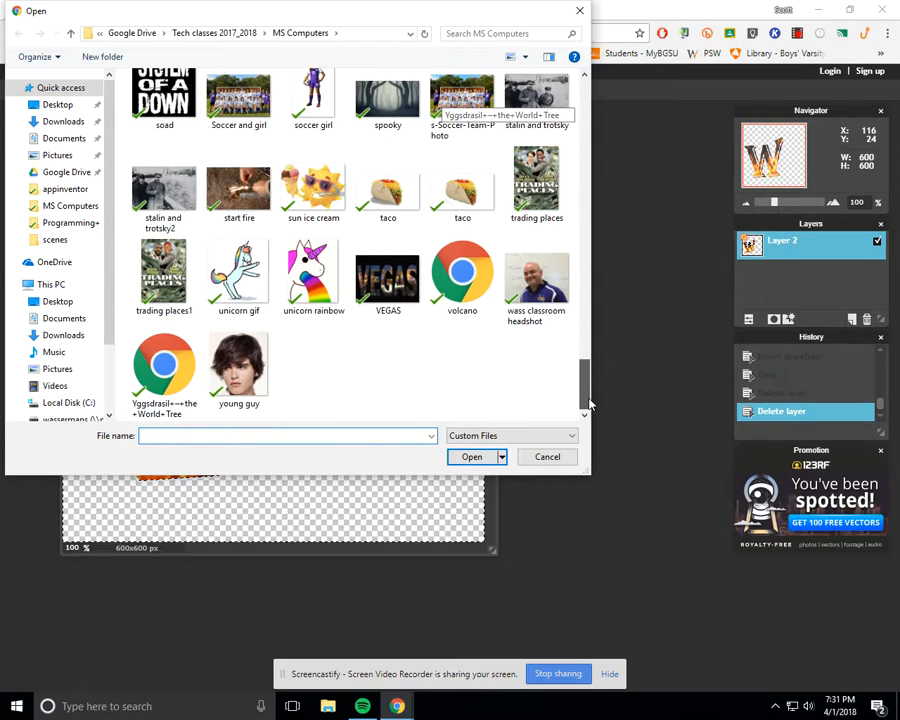
left_click(530, 435)
left_click(515, 458)
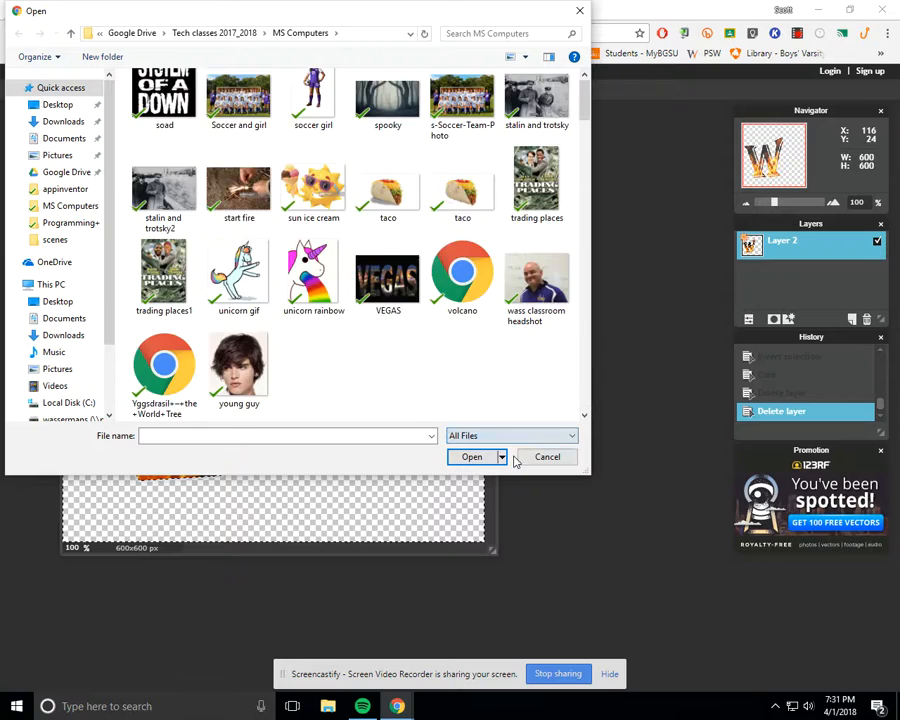
left_click_drag(586, 100, 584, 408)
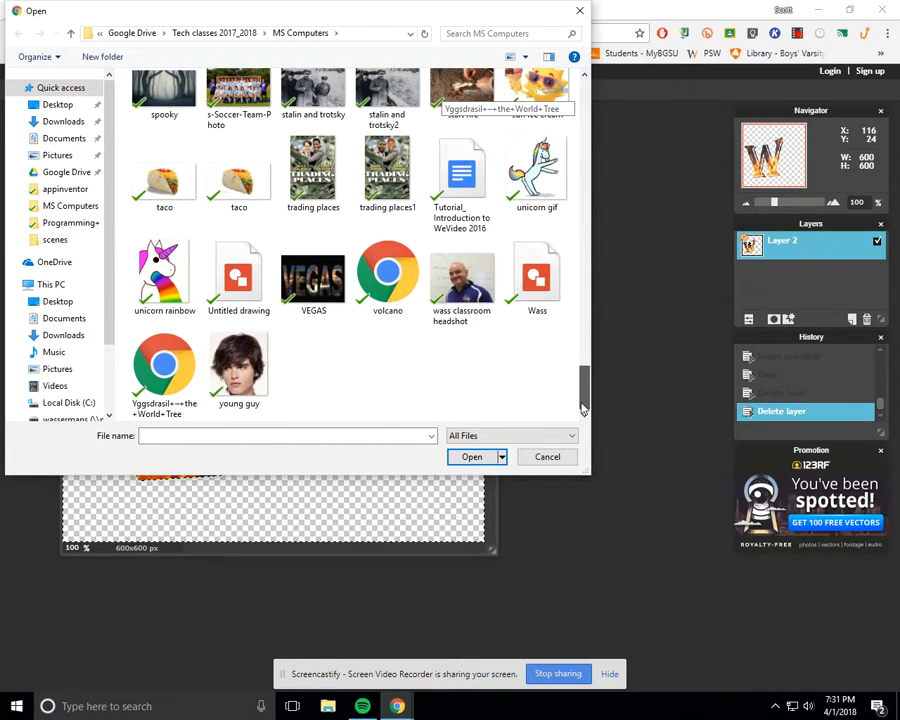
left_click_drag(584, 398, 587, 264)
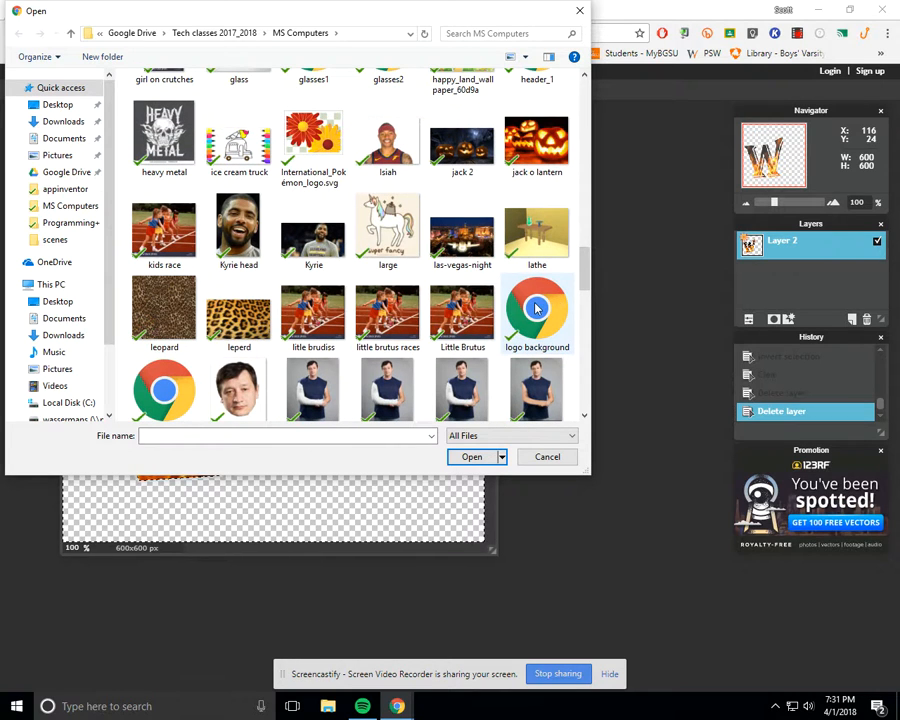
left_click(535, 308)
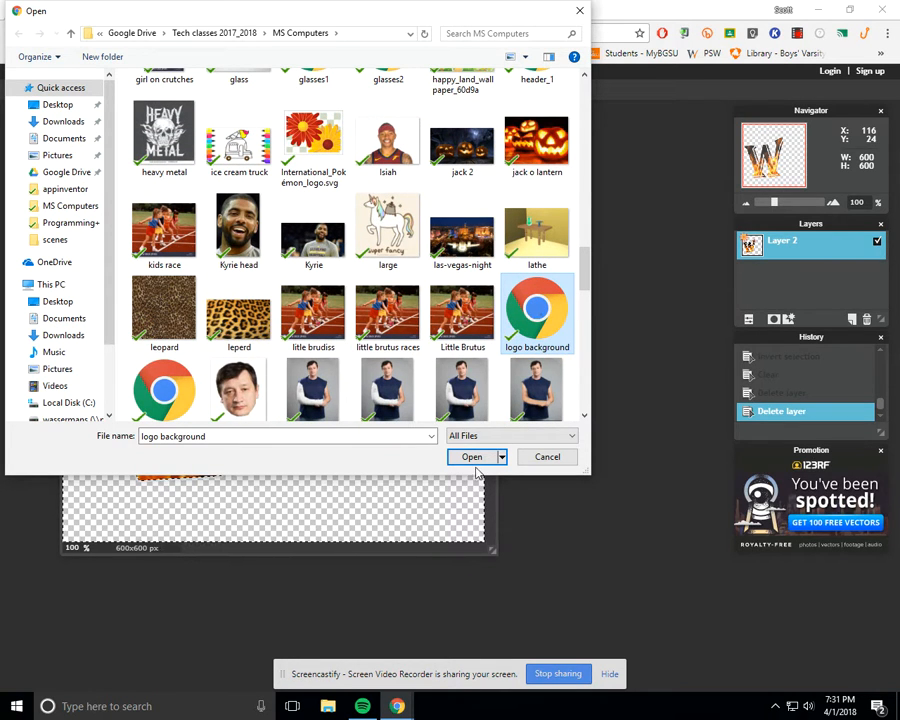
left_click_drag(587, 280, 577, 210)
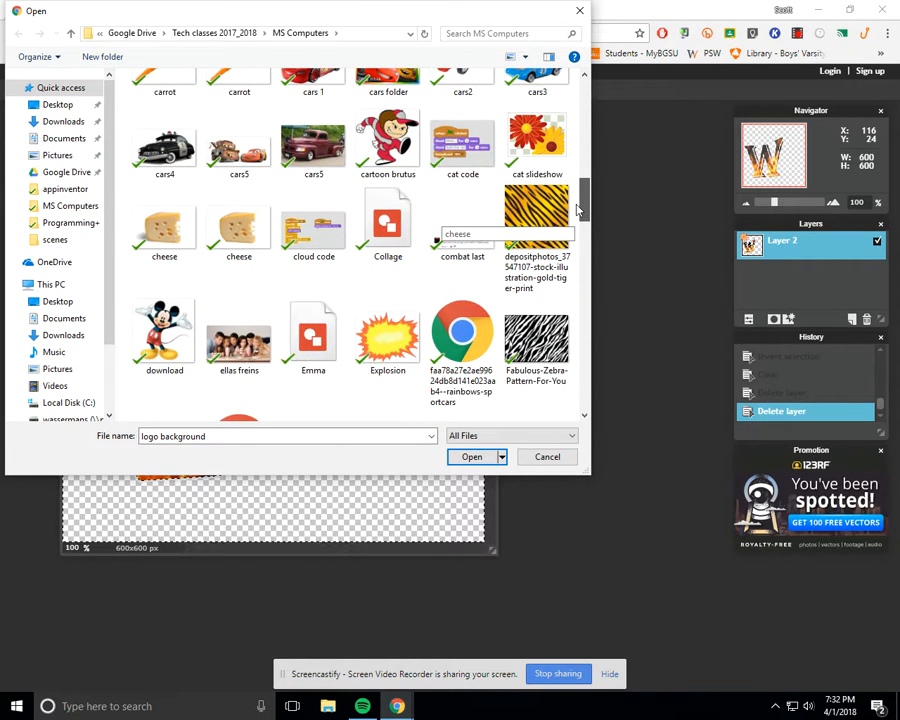
left_click_drag(577, 210, 584, 270)
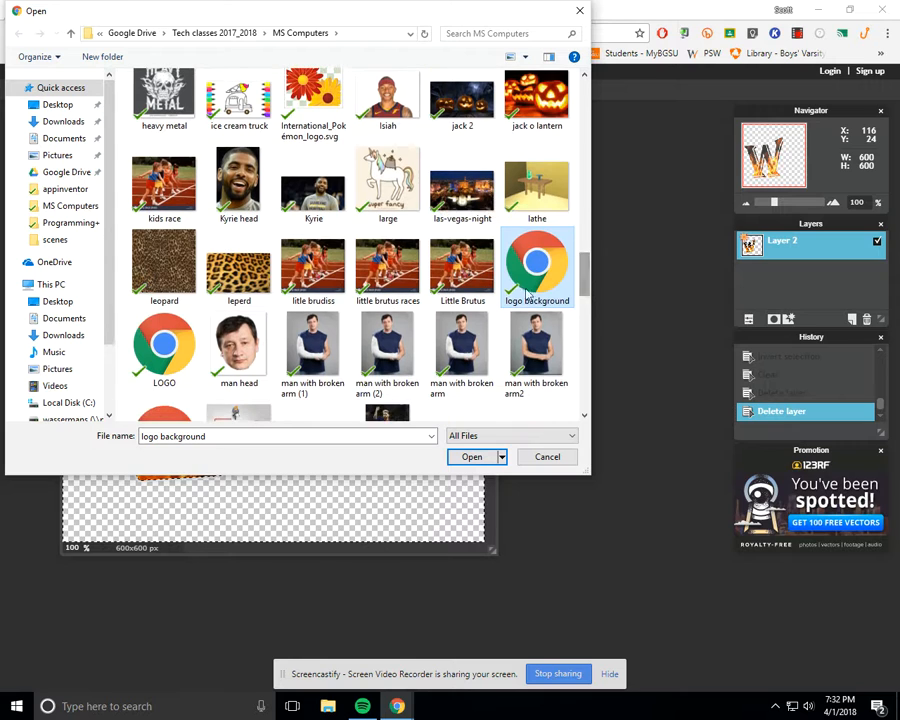
left_click(472, 457)
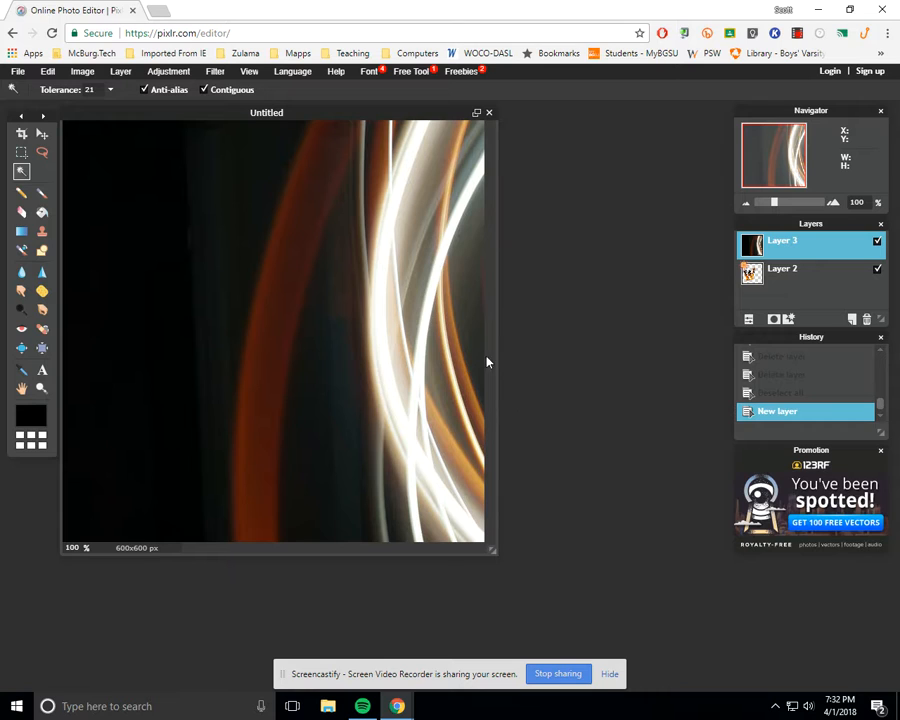
Scale and position the light-swirl layer with Free Transform so it covers the whole canvas, and move the flaming W layer above it.
left_click(48, 71)
left_click(68, 176)
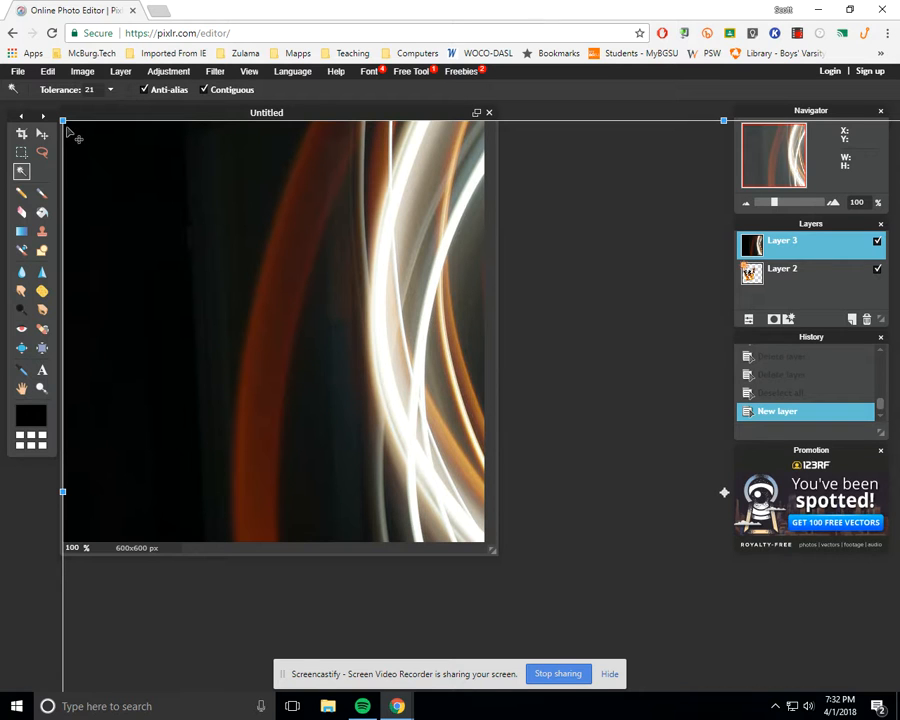
left_click_drag(62, 120, 458, 342)
left_click_drag(466, 390, 72, 267)
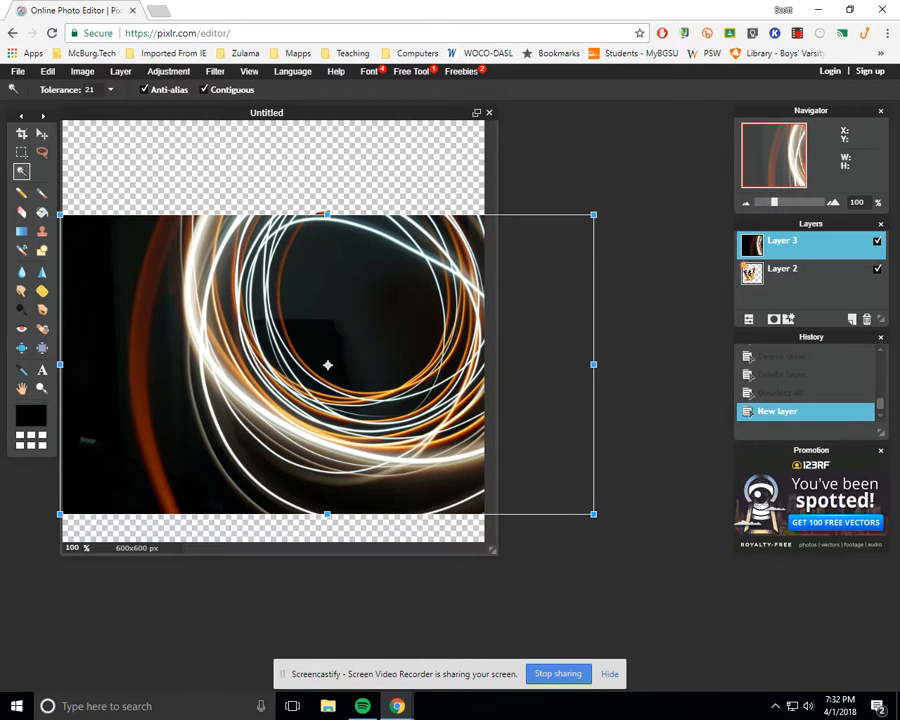
left_click_drag(593, 214, 613, 180)
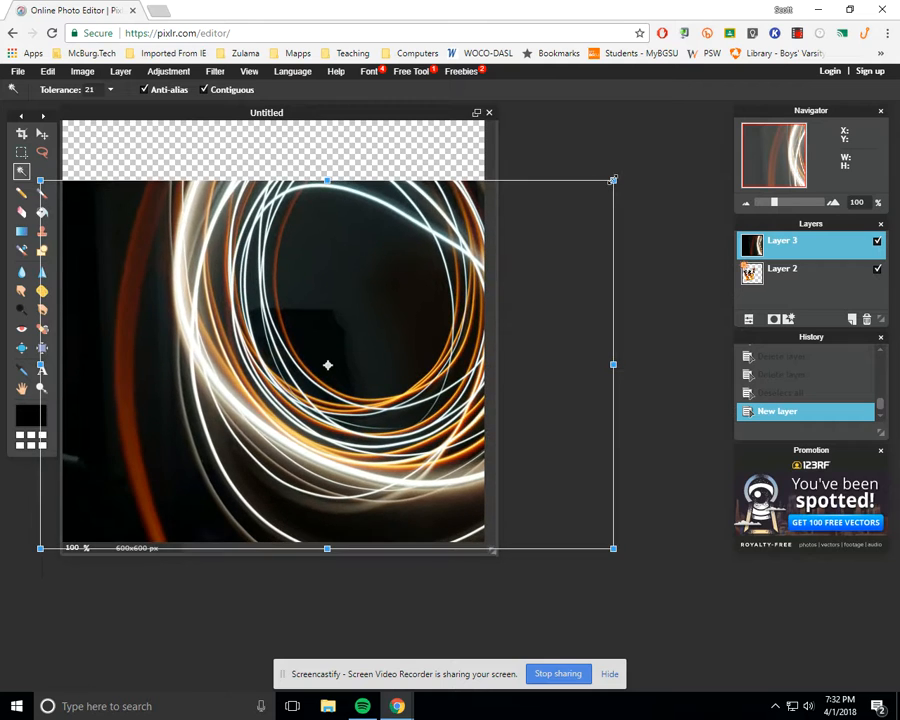
left_click(52, 72)
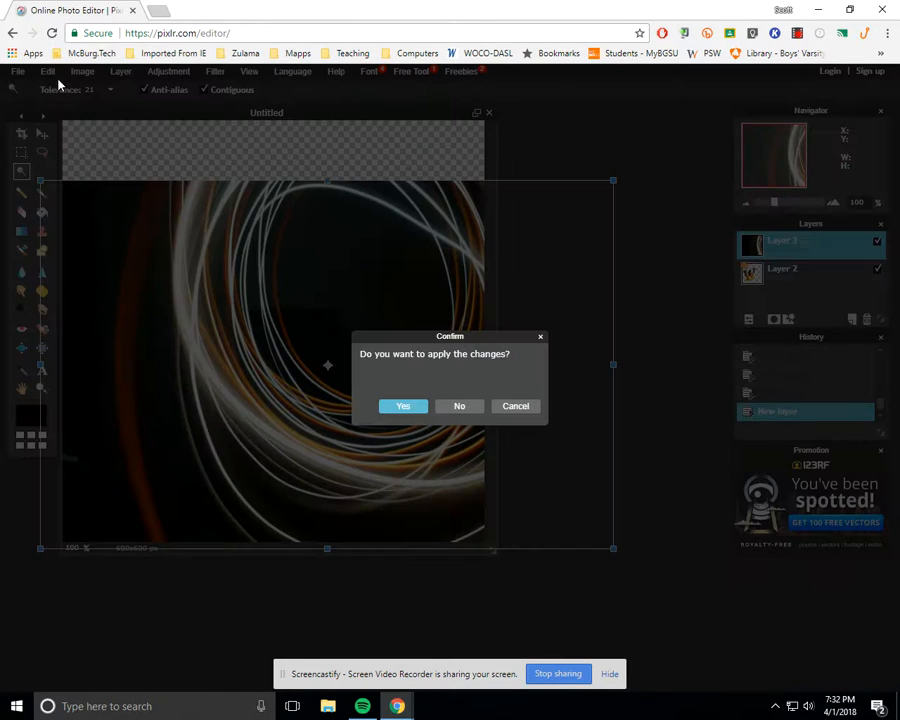
left_click(527, 408)
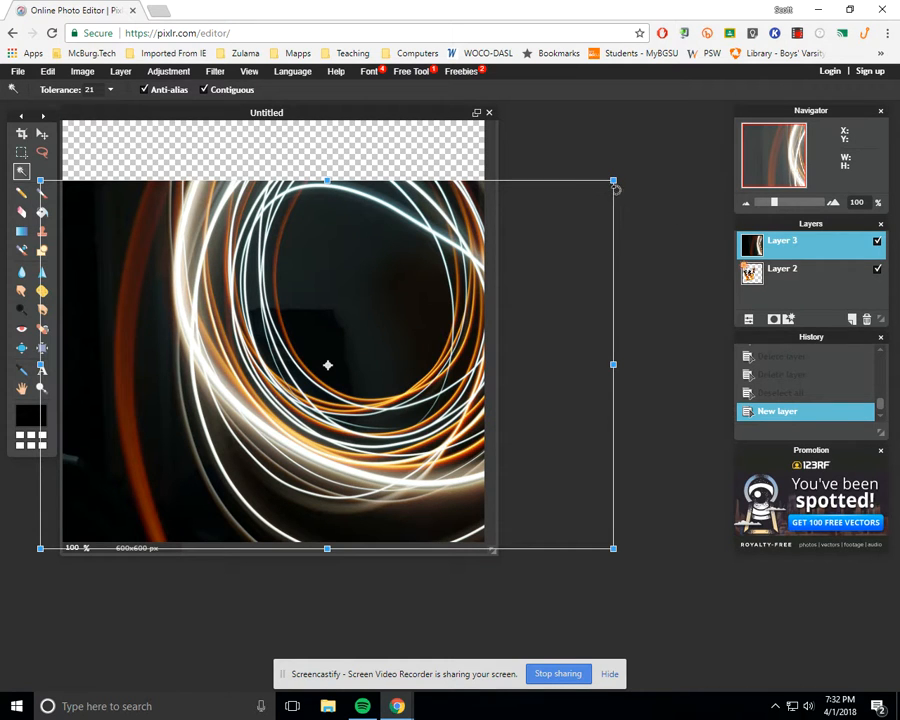
left_click_drag(617, 177, 712, 116)
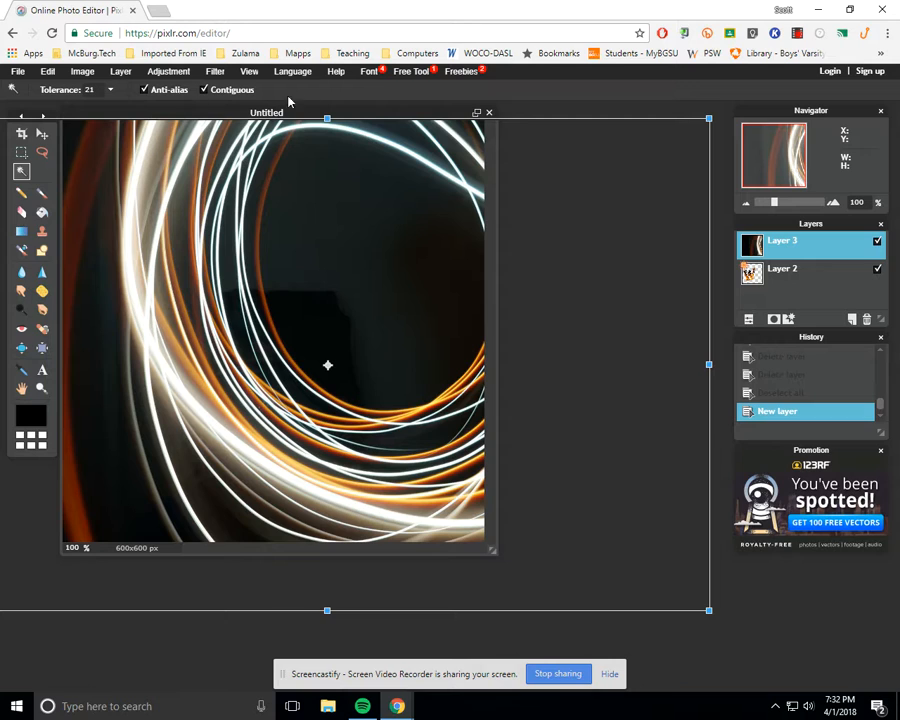
left_click(343, 94)
left_click(402, 407)
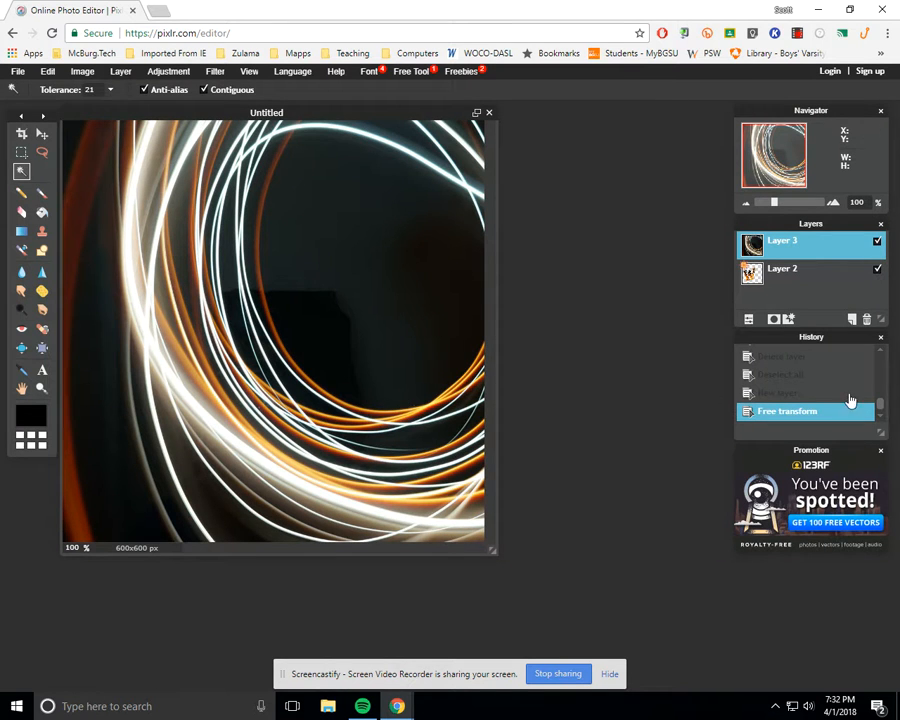
left_click_drag(826, 276, 828, 237)
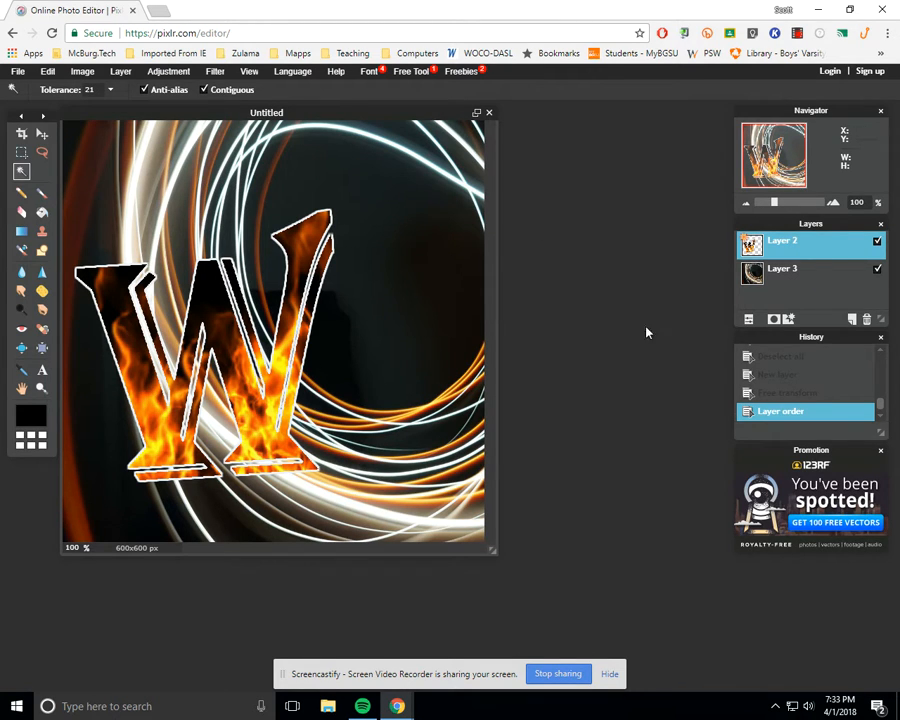
Recolor the light-swirl background layer with Hue & Saturation: hue -113, saturation 17 and lightness -15.
left_click(812, 276)
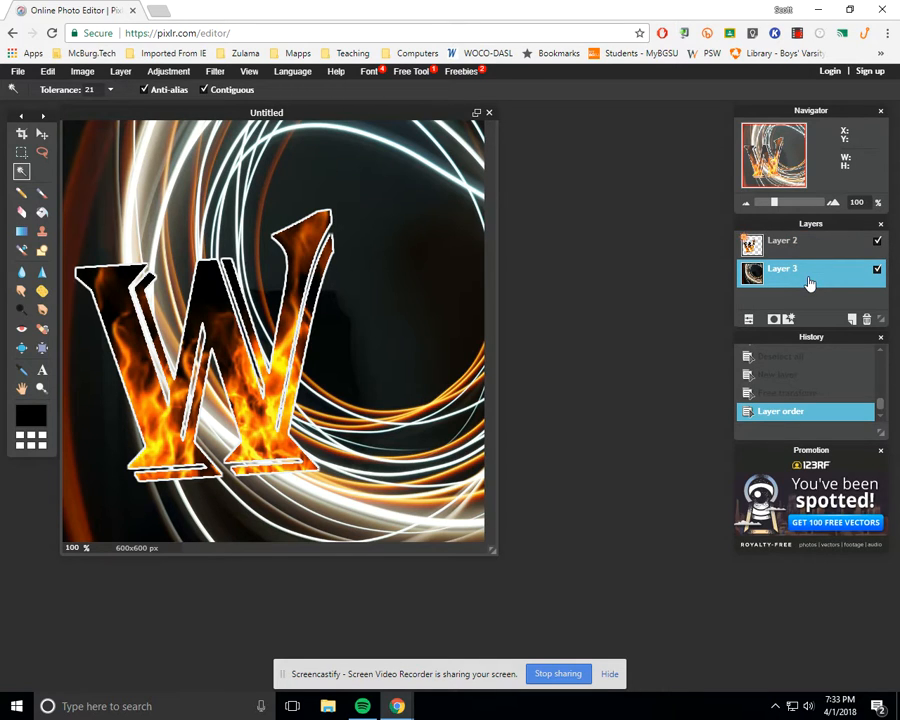
left_click(160, 75)
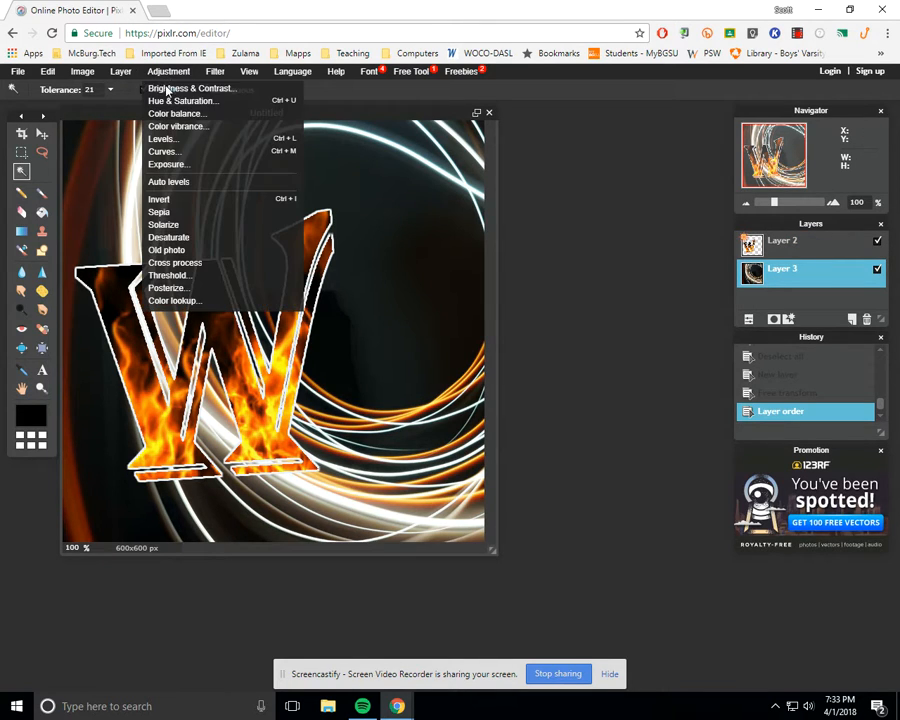
left_click(170, 99)
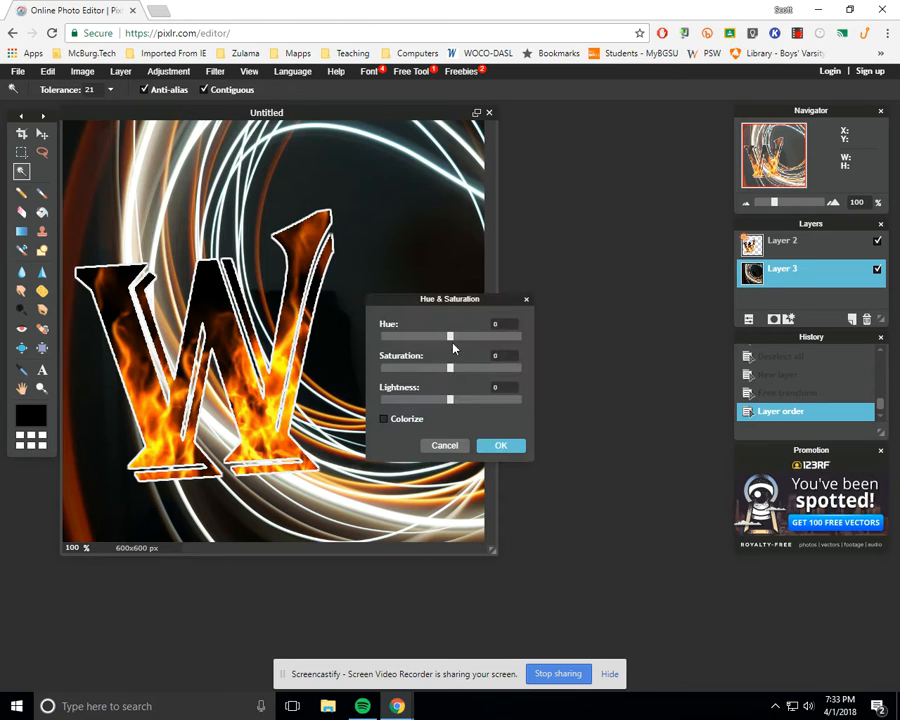
mouse_move(450, 339)
left_mouse_down()
mouse_move(499, 340)
mouse_move(407, 337)
left_mouse_up()
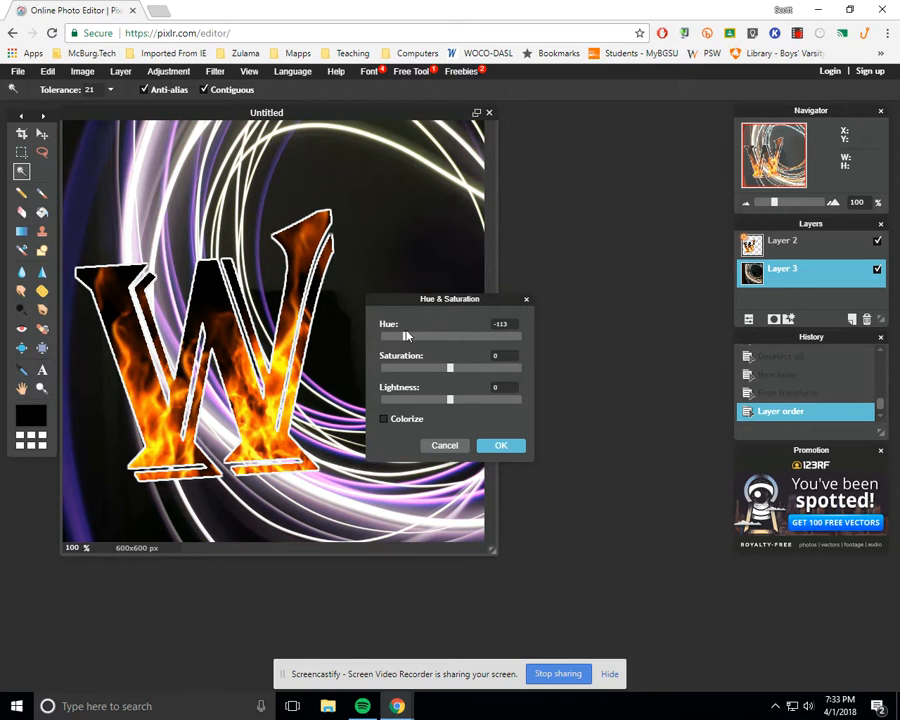
mouse_move(451, 370)
left_mouse_down()
mouse_move(486, 371)
mouse_move(392, 368)
mouse_move(462, 367)
left_mouse_up()
left_click_drag(450, 405, 440, 405)
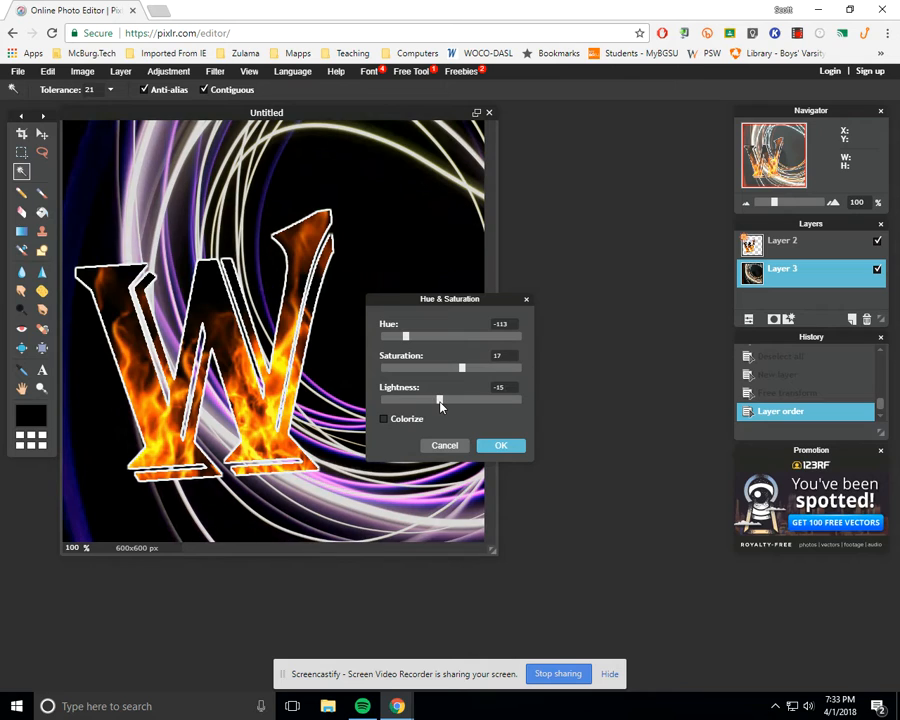
left_click(501, 446)
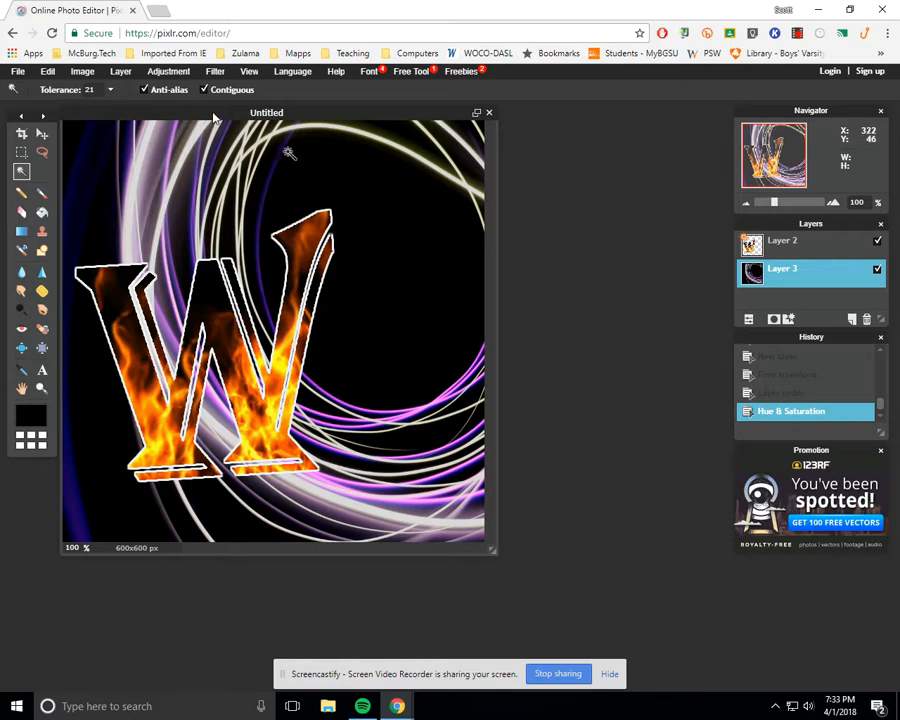
Add a new empty layer and place it at the top of the layer stack, above the flaming W.
left_click(130, 75)
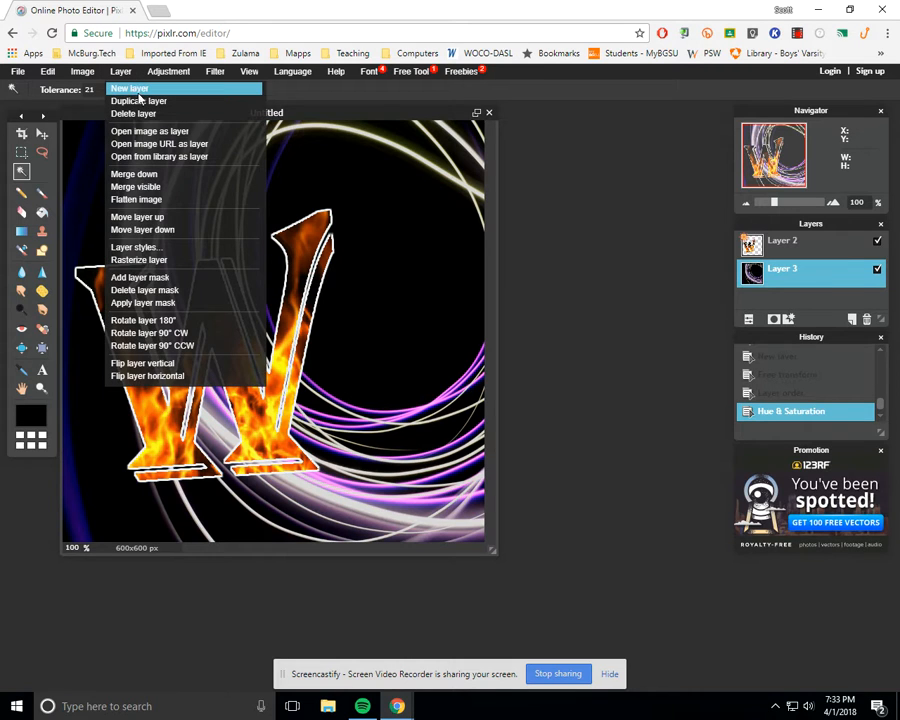
left_click(140, 91)
left_click_drag(812, 275, 812, 246)
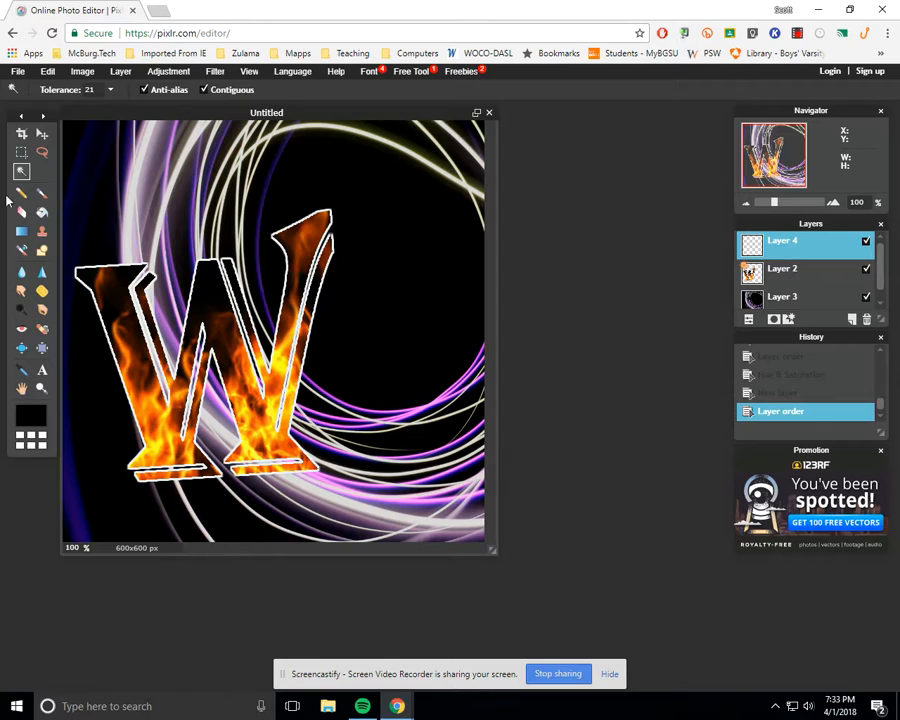
Draw narrow filled black rectangles along all four canvas edges on the new top layer to form a border.
left_click(42, 250)
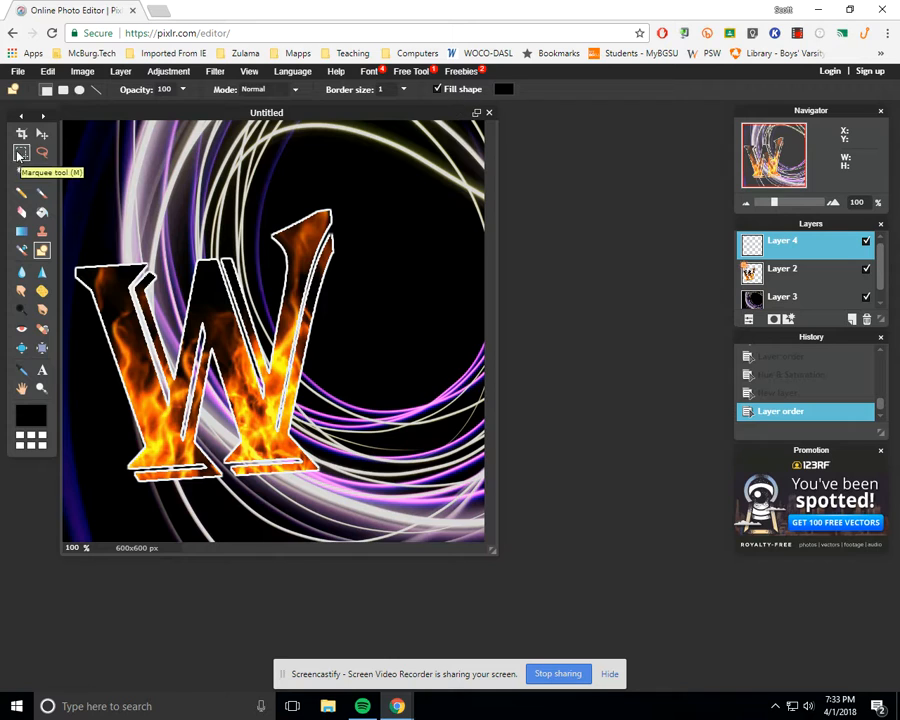
left_click_drag(64, 122, 89, 539)
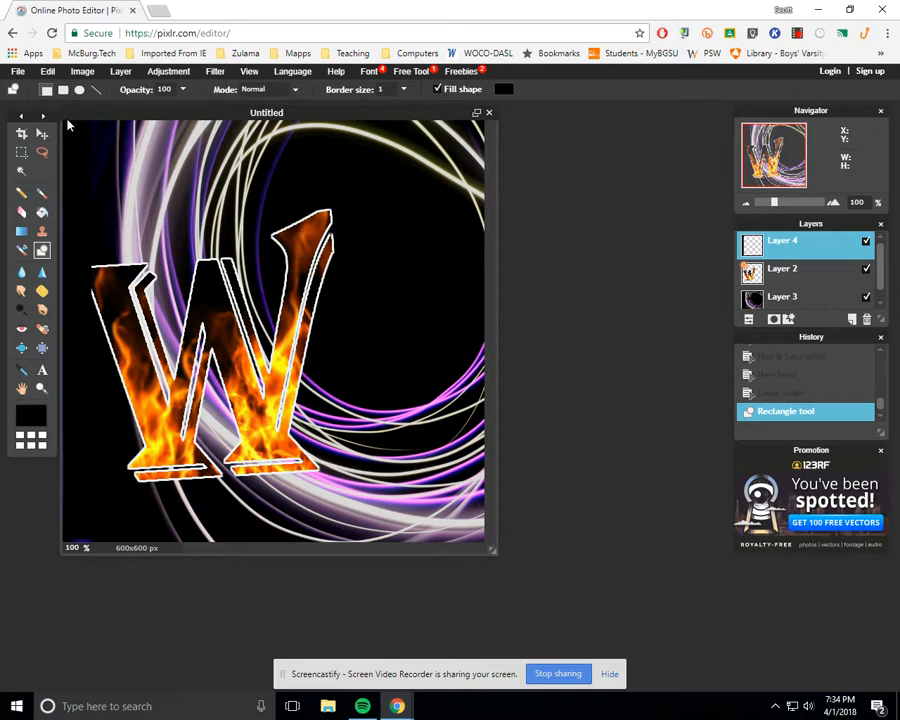
left_click_drag(70, 122, 493, 543)
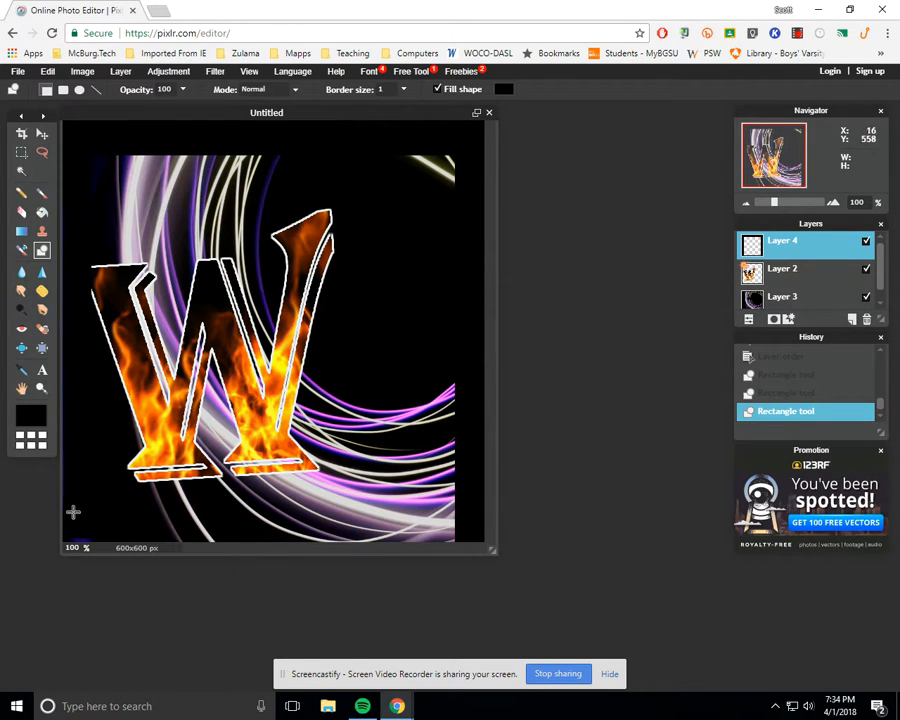
left_click_drag(73, 517, 473, 554)
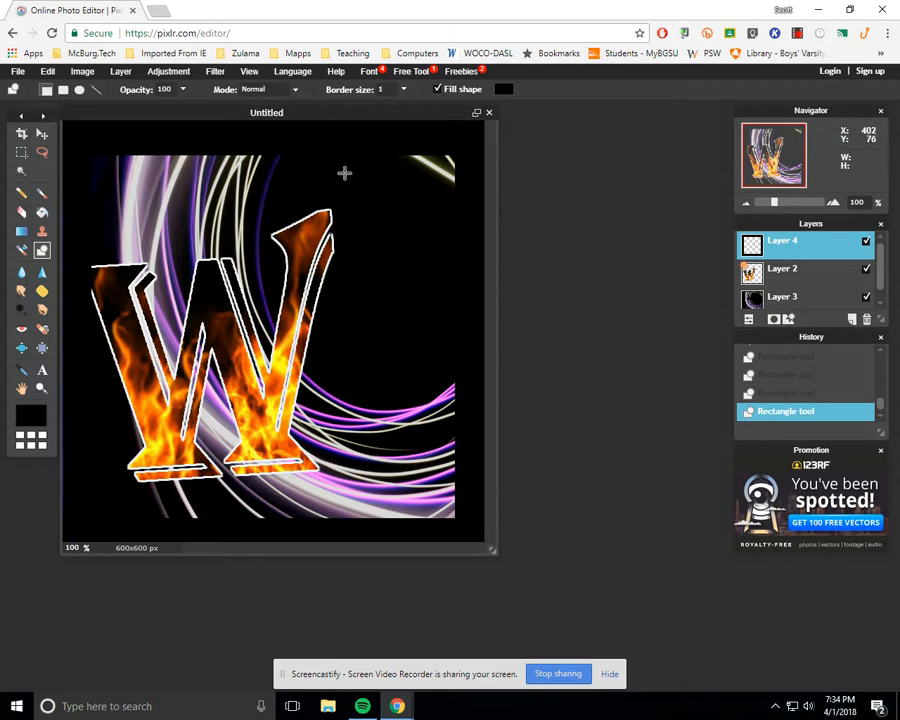
Apply a Gaussian blur with amount 124 to the black border layer.
left_click(172, 76)
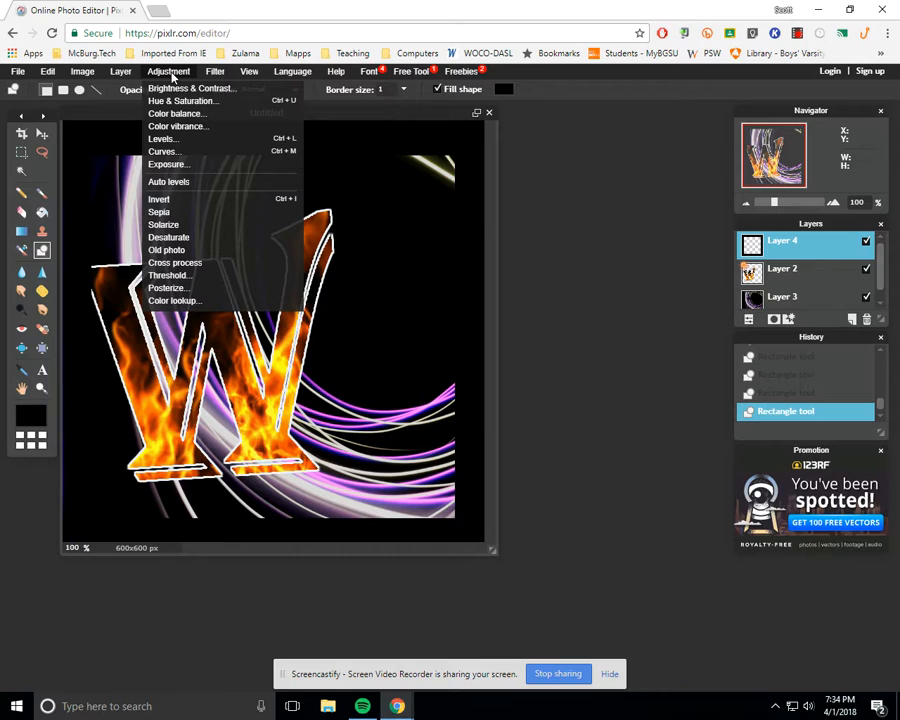
mouse_move(215, 77)
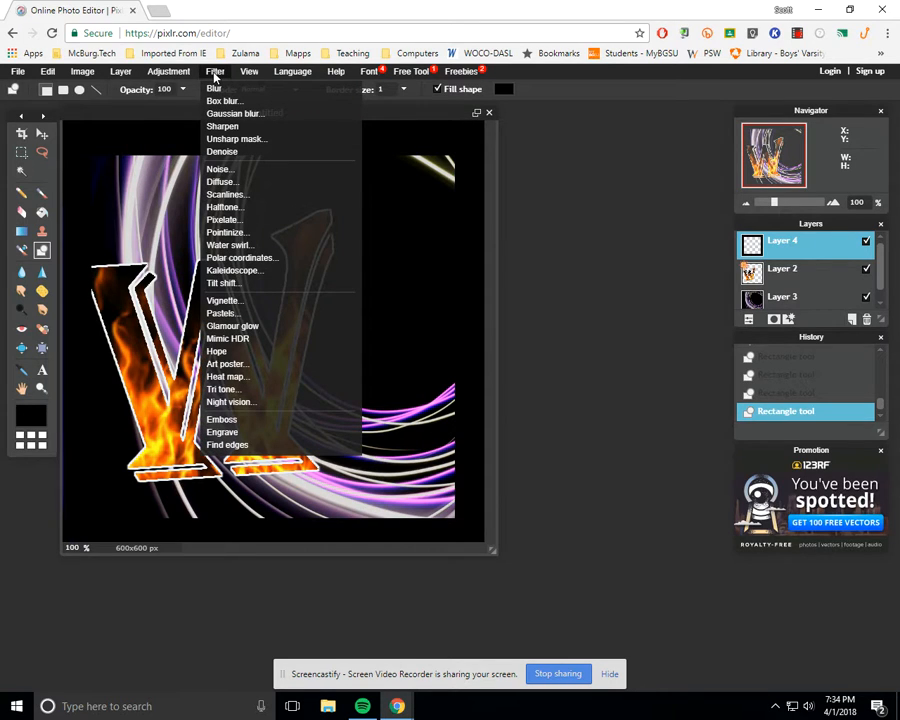
left_click(235, 113)
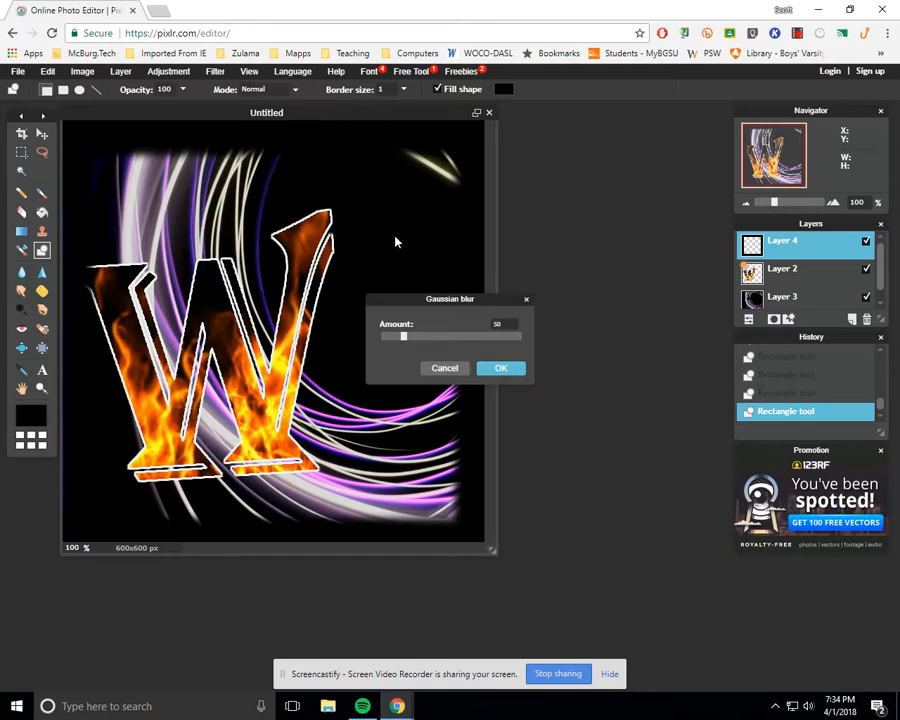
left_click_drag(408, 341, 461, 342)
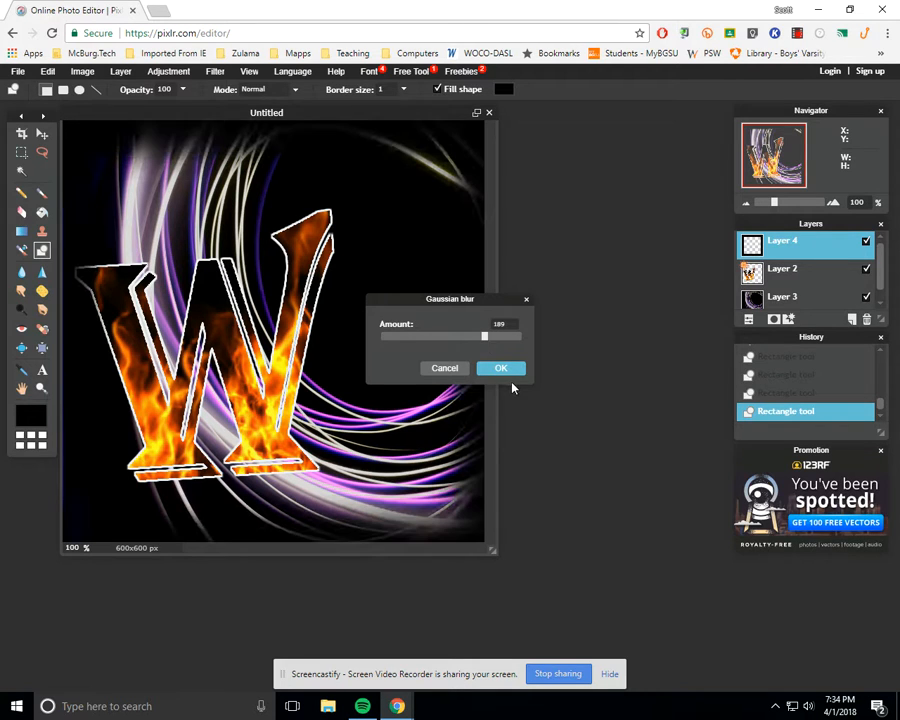
left_click_drag(484, 338, 447, 342)
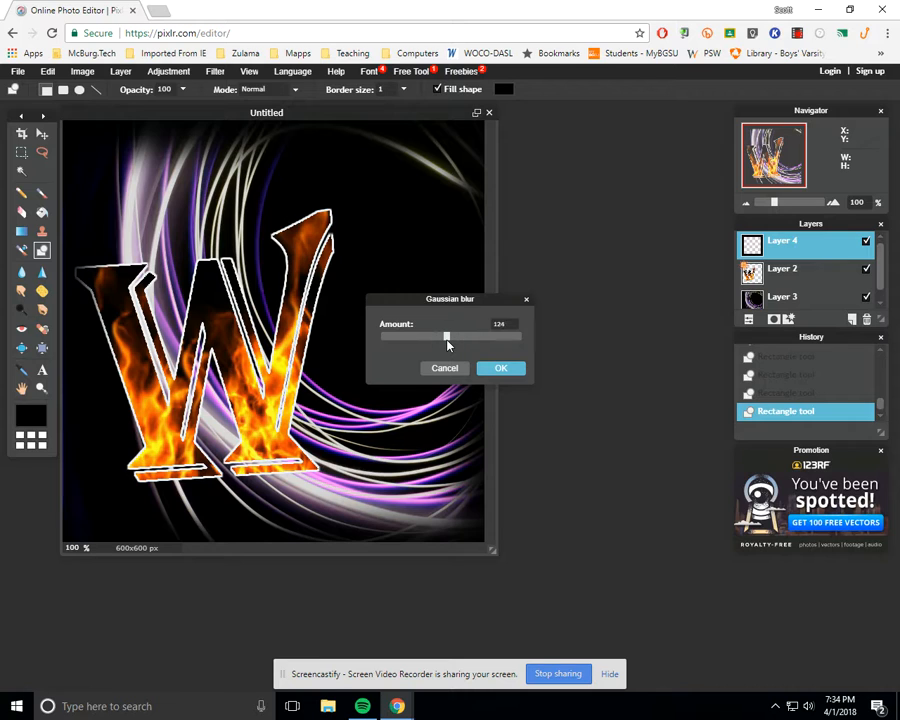
left_click(500, 372)
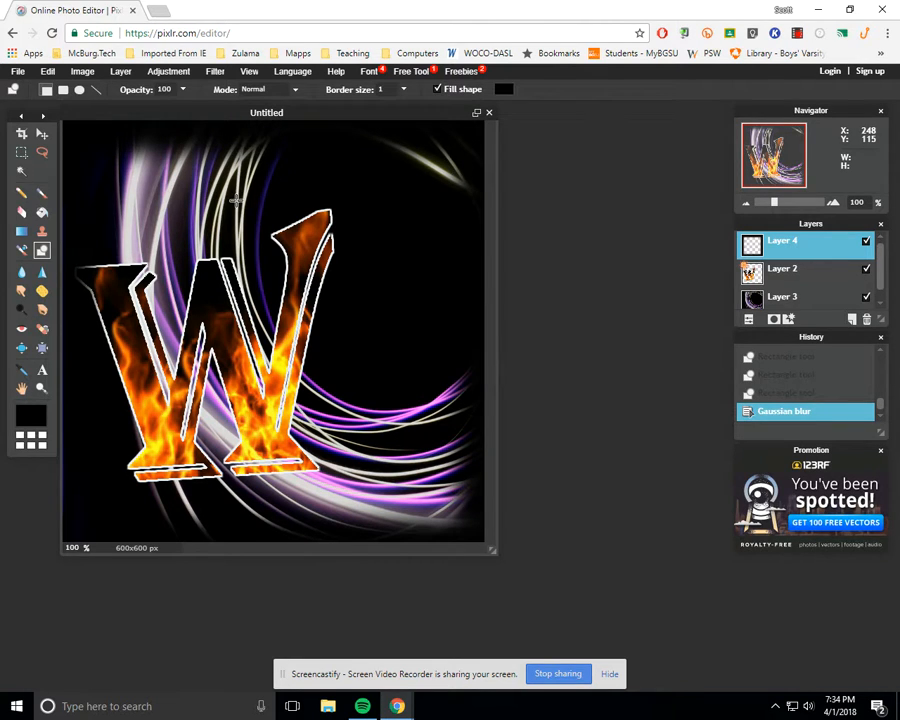
Apply a light Gaussian blur, weaker than the default amount of 50, to the light-swirl background layer.
left_click(795, 300)
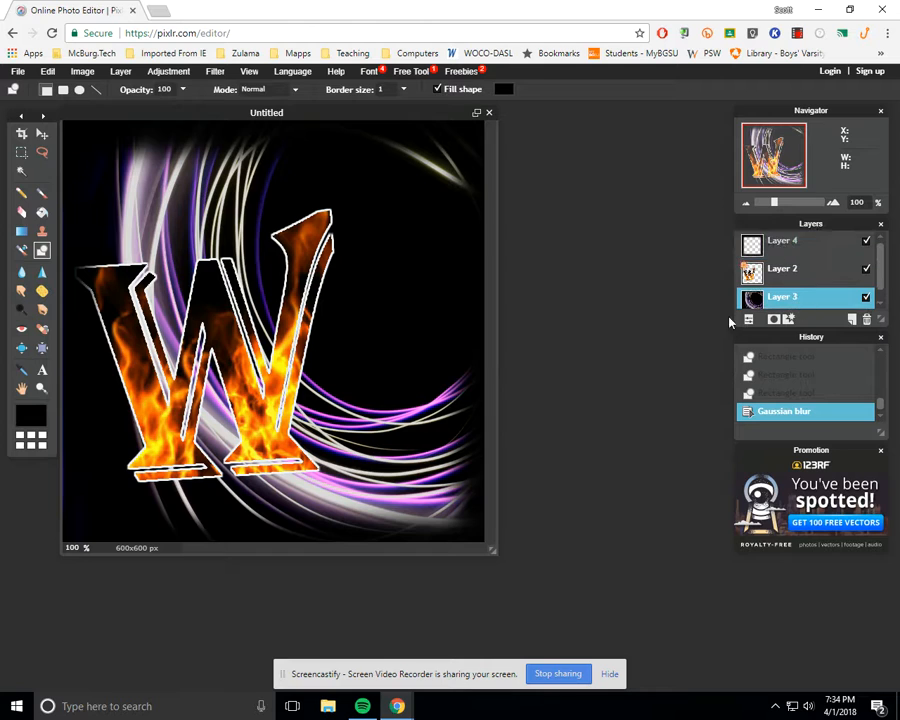
left_click(221, 78)
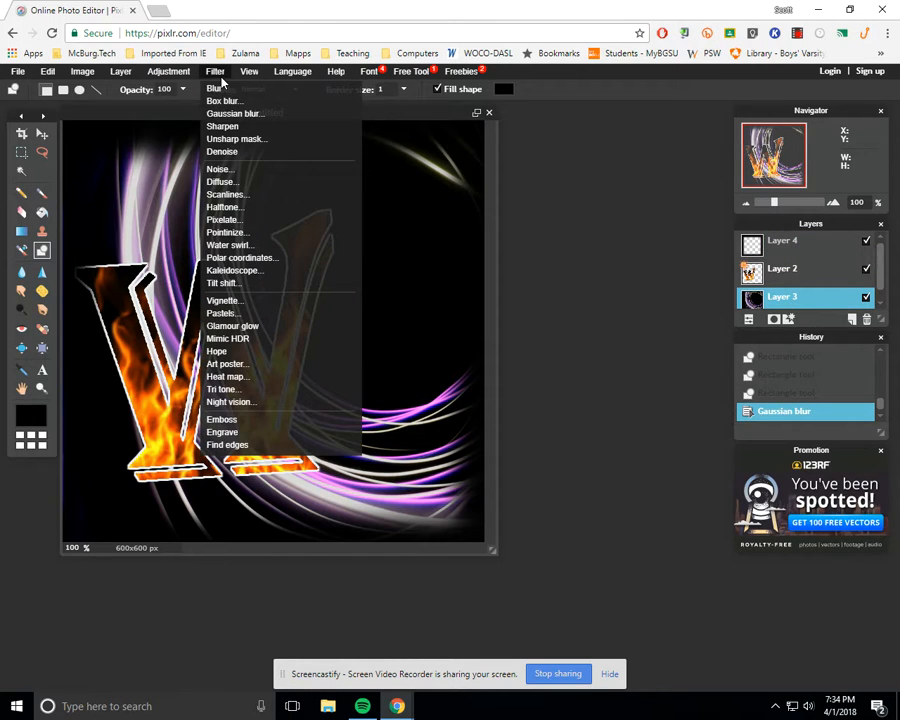
left_click(235, 113)
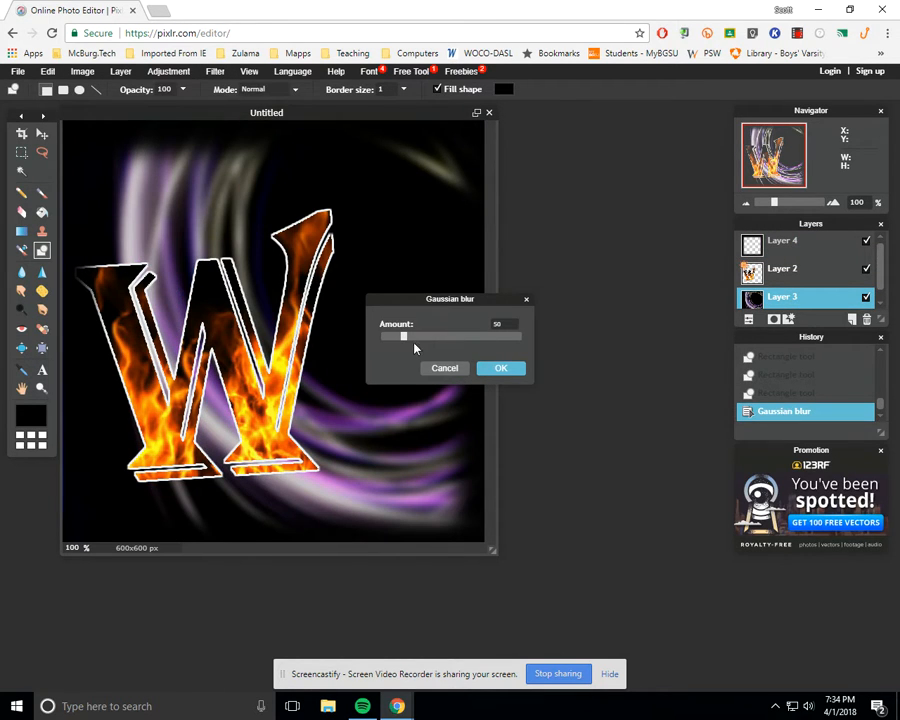
left_click_drag(406, 341, 385, 341)
left_click(503, 369)
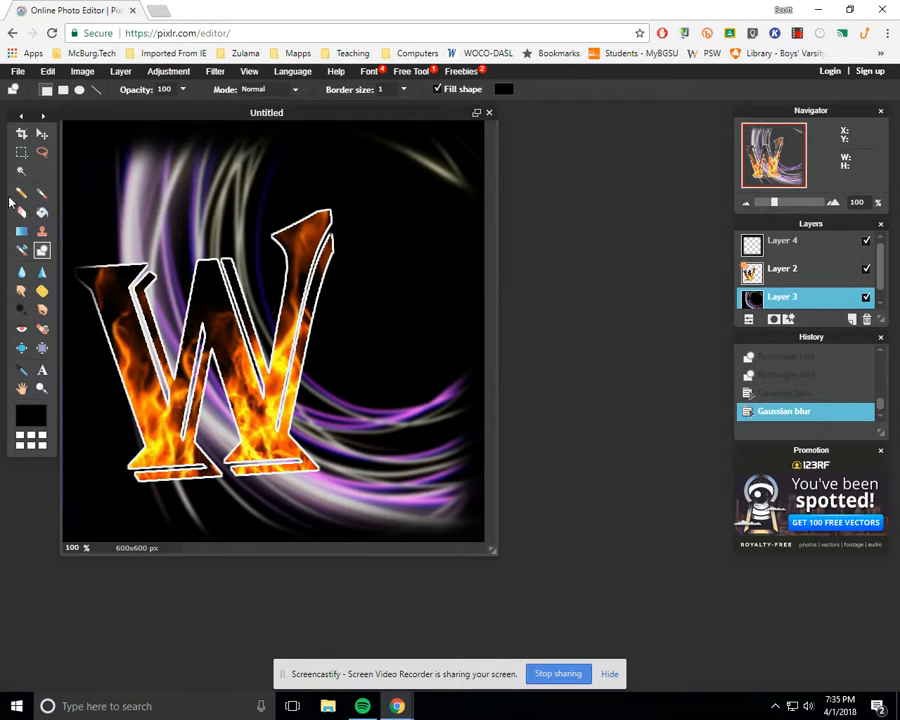
Save the image to the computer as a JPEG at quality 80, named LOGO2, in the MS Computers folder.
left_click(18, 71)
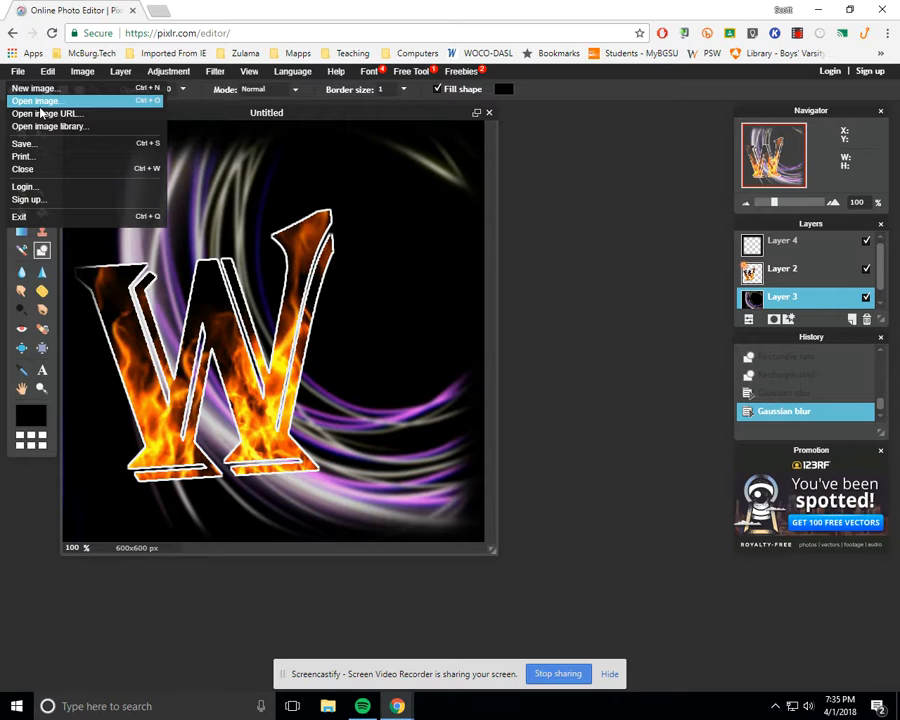
left_click(40, 146)
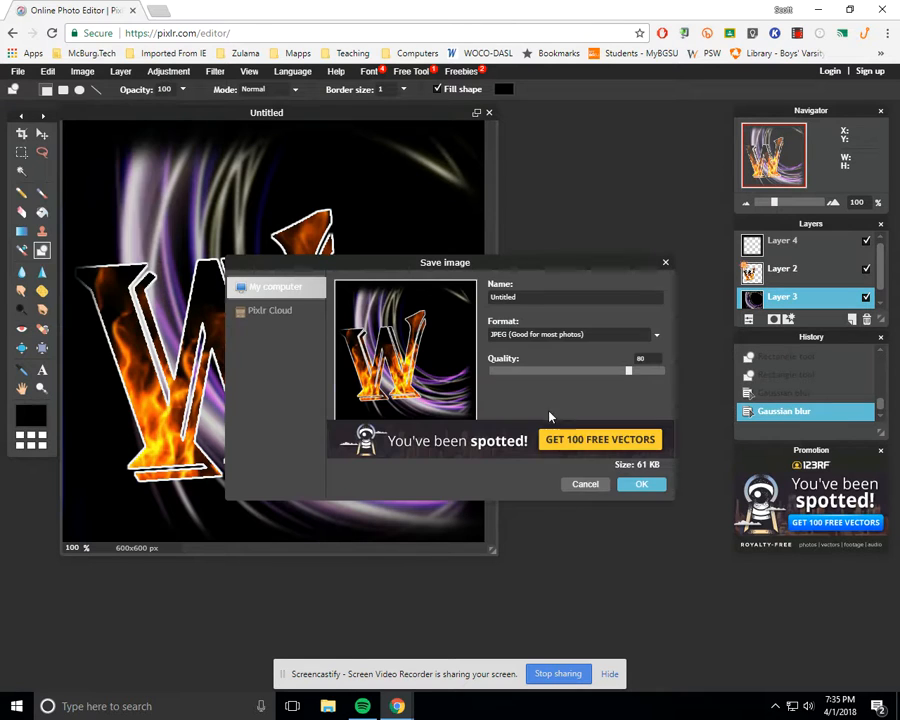
left_click(641, 484)
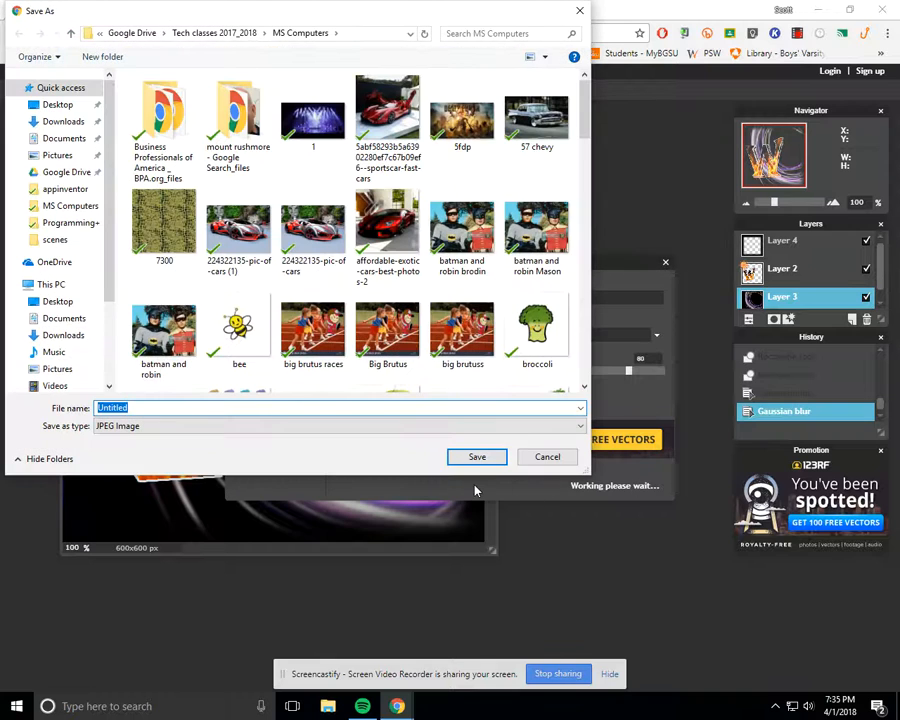
type("LOGO")
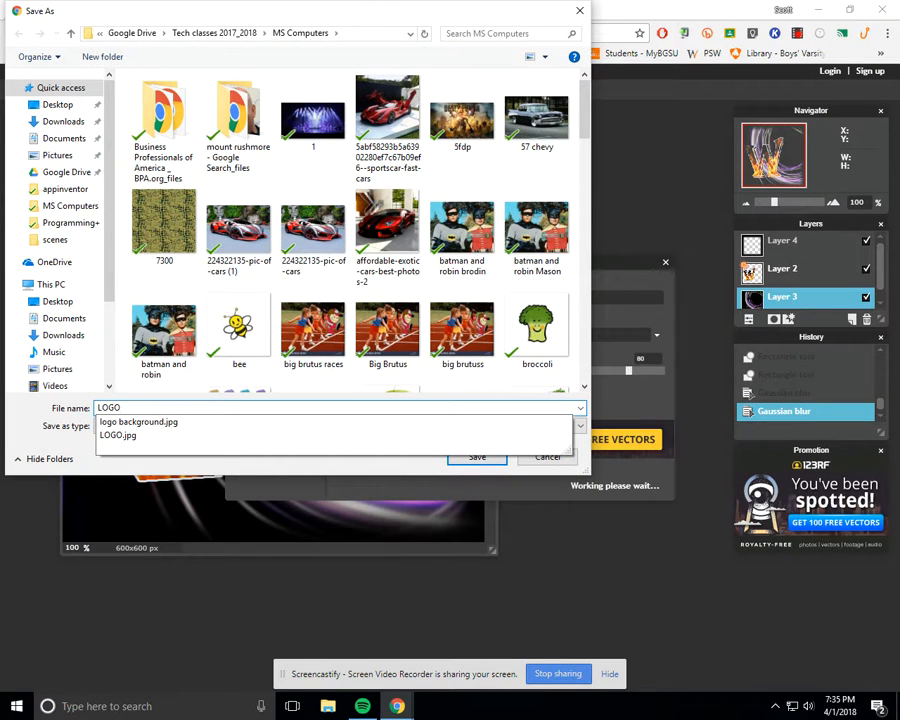
type("2")
left_click(488, 459)
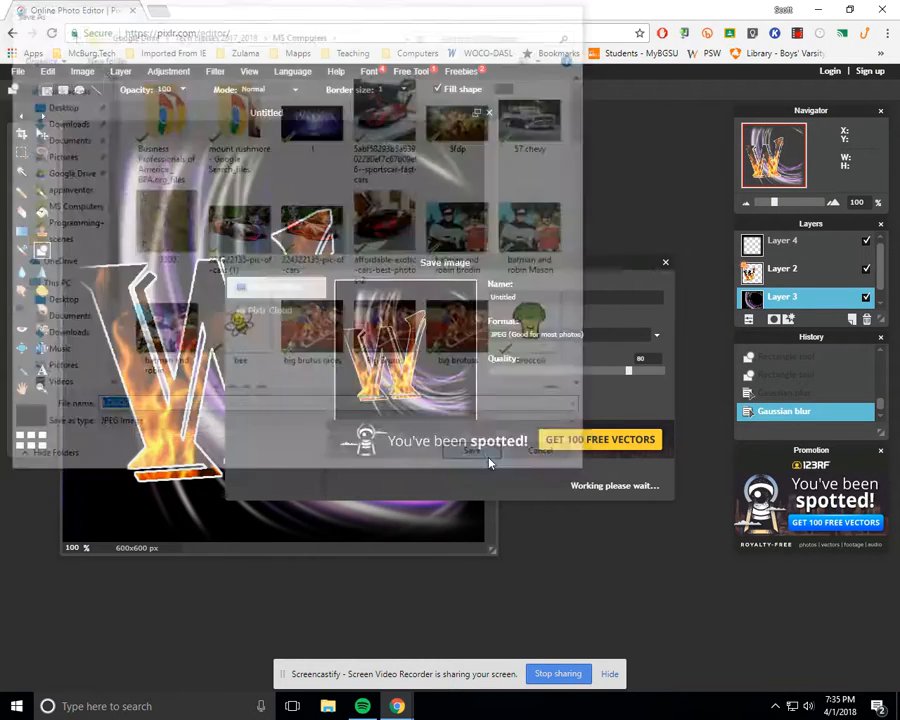